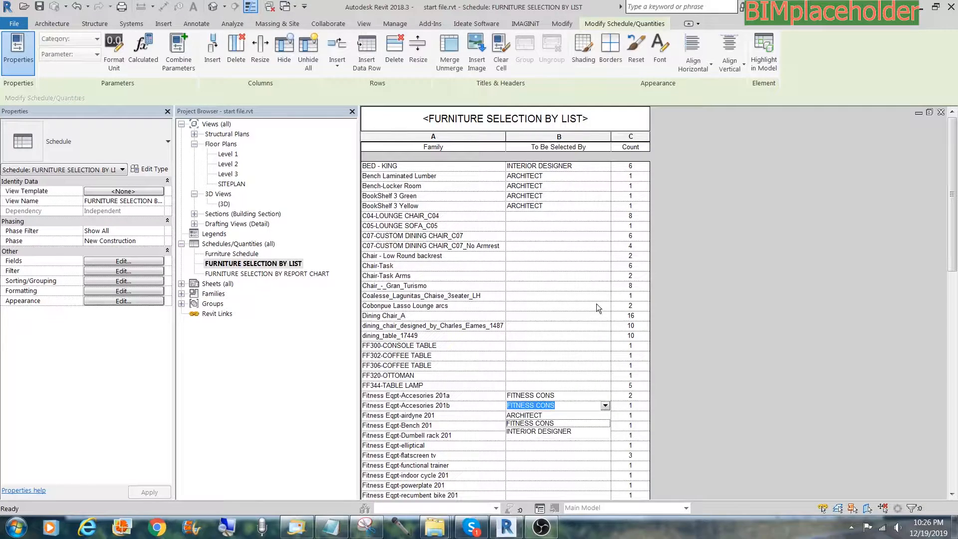
Set To Be Selected By to OWNER for the Cobonpue Lasso Lounge arcs row
left_click(598, 303)
left_click(589, 308)
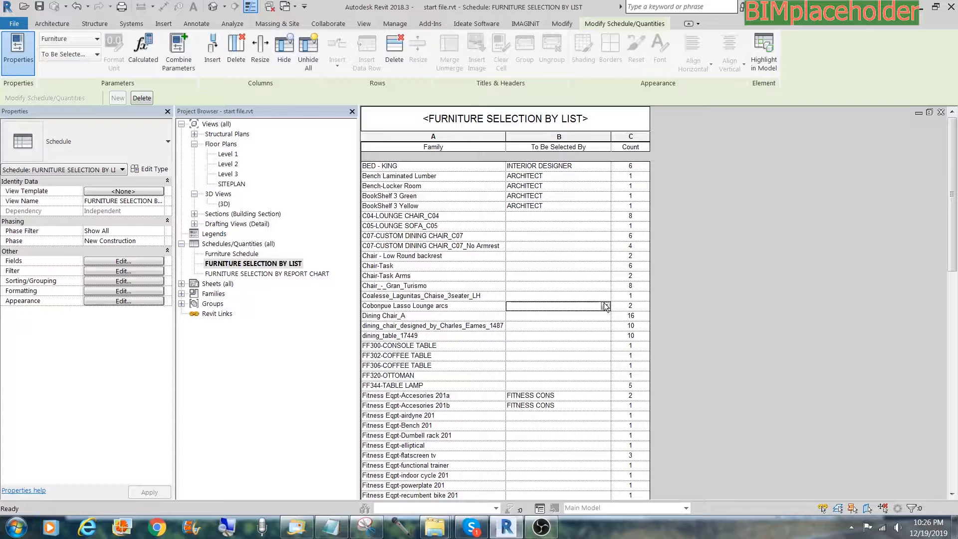
left_click(572, 307)
type("OWNER")
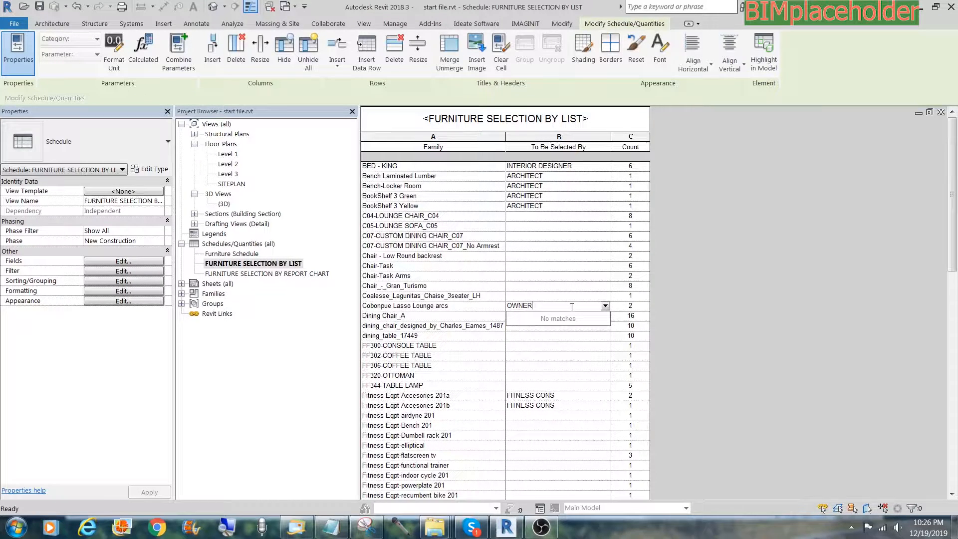
key("Return")
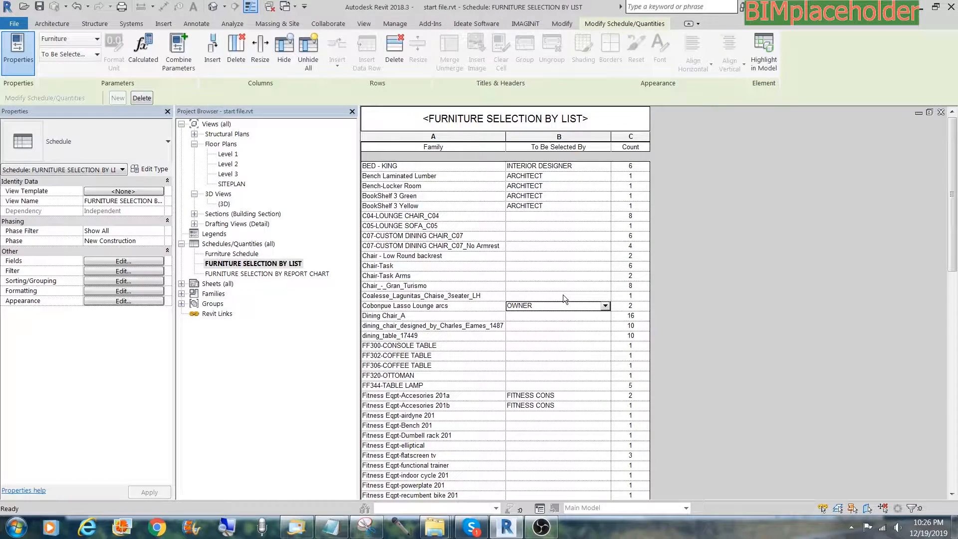
Set To Be Selected By to MANAGEMENT for the Chair-Task row
left_click(551, 267)
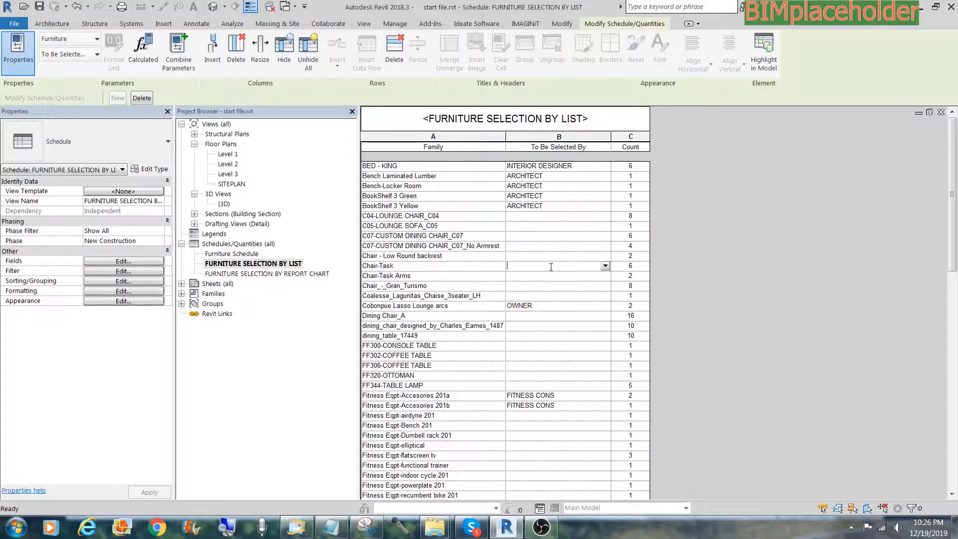
type("TASK")
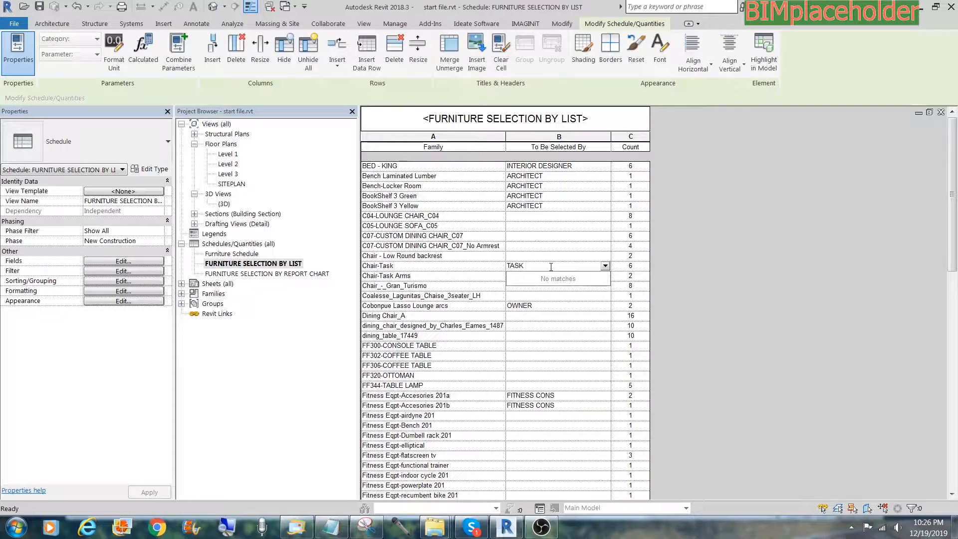
key("BackSpace")
key("BackSpace")
key("BackSpace")
type("MNAGER")
key("BackSpace")
key("BackSpace")
key("BackSpace")
key("BackSpace")
key("BackSpace")
key("BackSpace")
type("MANAGEMENT")
key("Return")
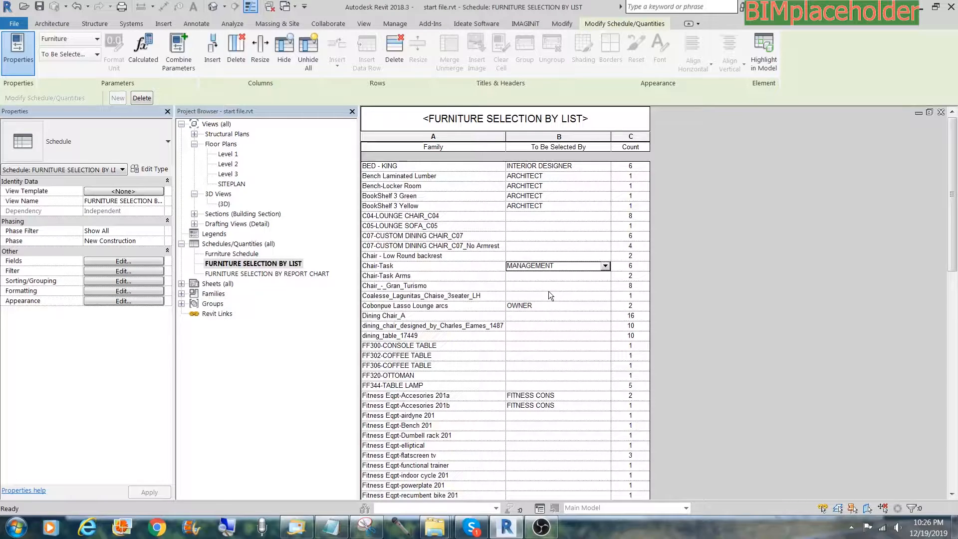
In the FURNITURE SELECTION BY REPORT CHART schedule, mark Bench-Locker Room YES under ARCHITECT, checking it against FURNITURE SELECTION BY LIST
double_click(305, 273)
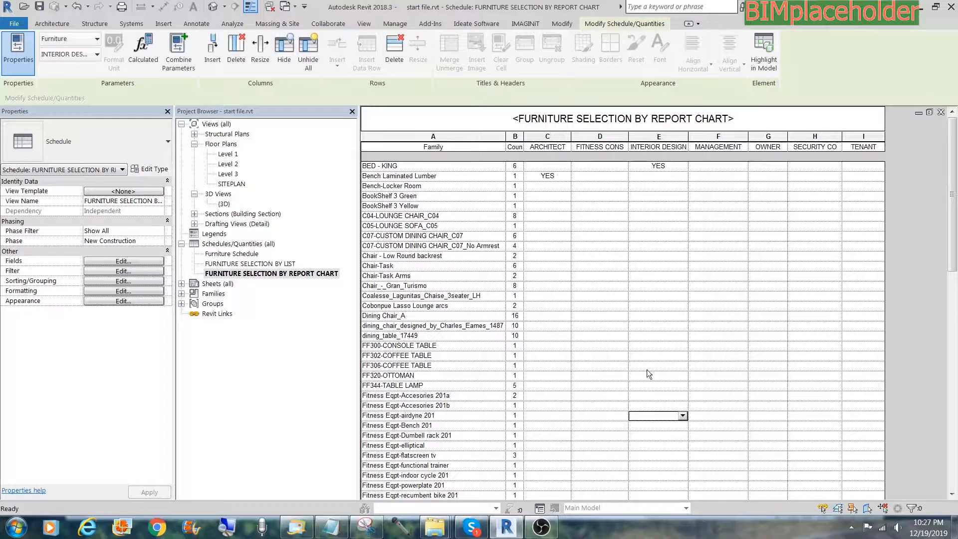
left_click(548, 186)
key("ctrl+Tab")
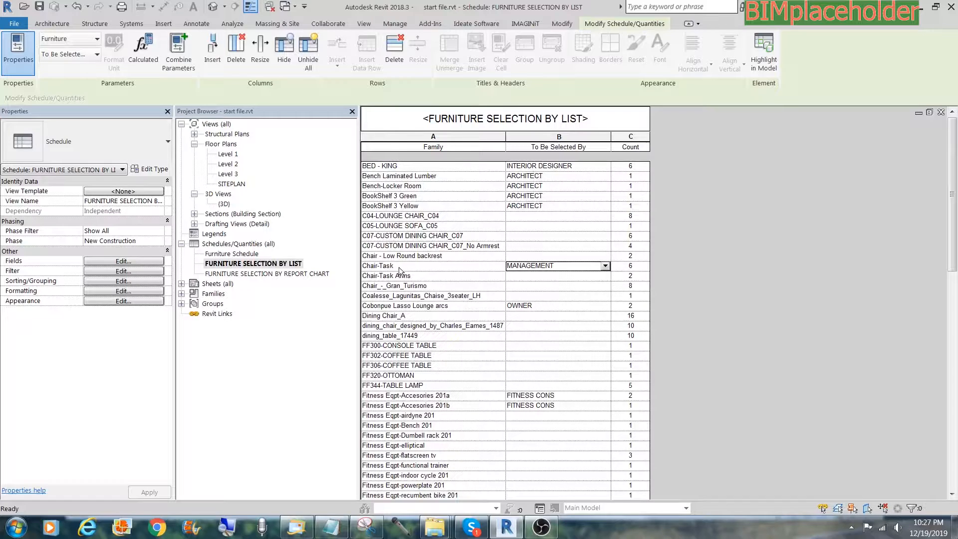
double_click(278, 274)
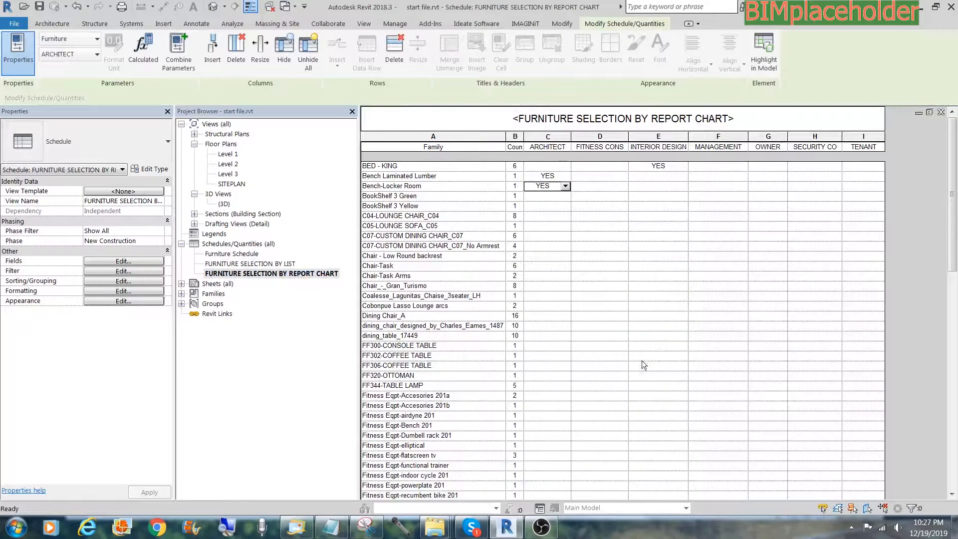
left_click(663, 397)
type("YES")
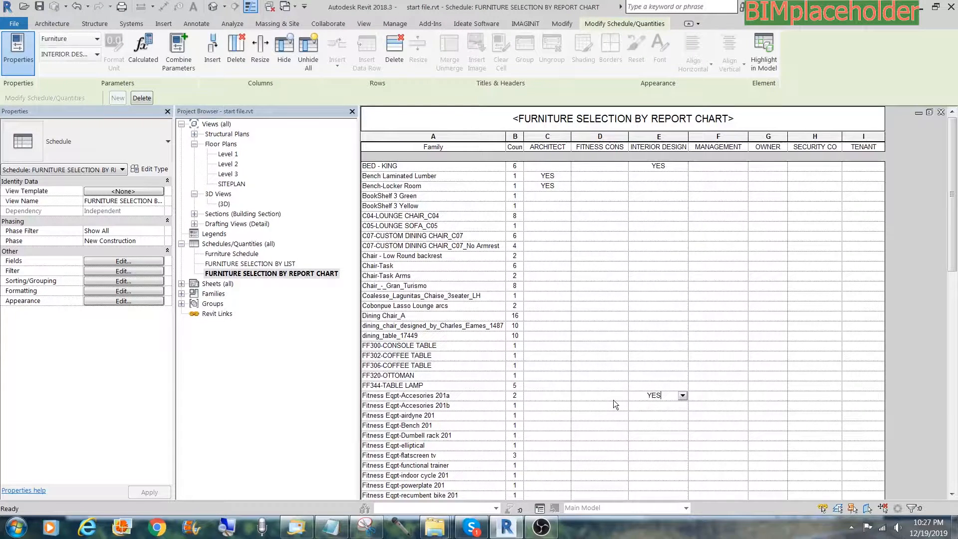
double_click(672, 397)
key("BackSpace")
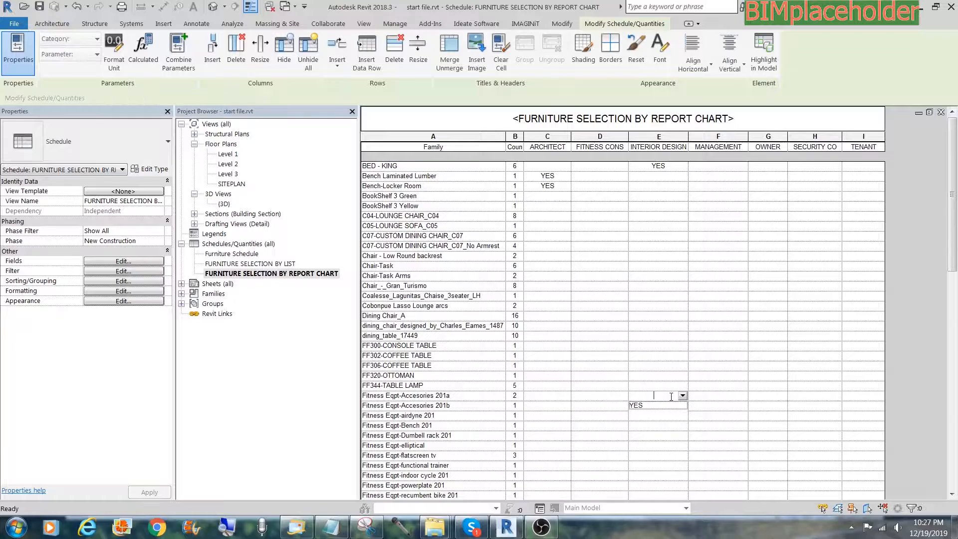
Mark Fitness Eqpt-Accesories 201a YES under FITNESS CONS
left_click(610, 398)
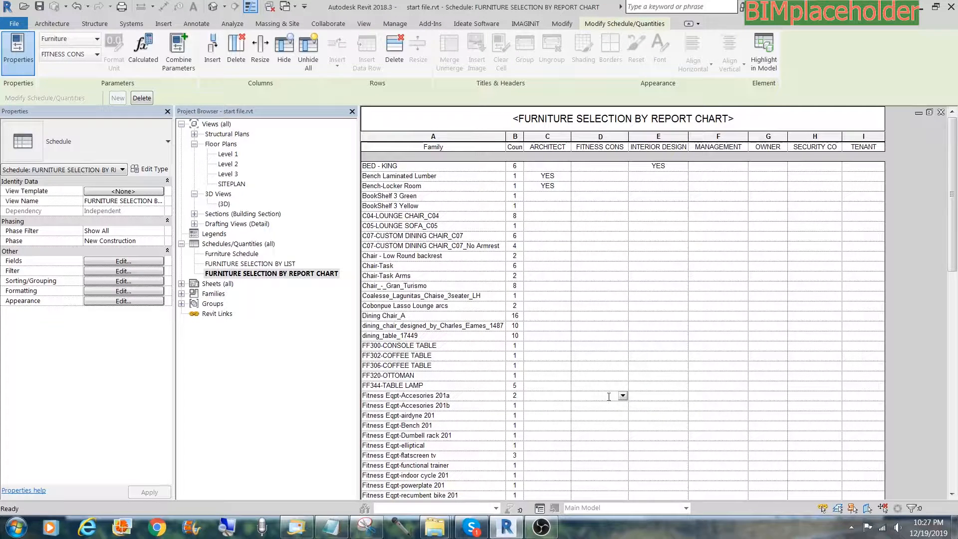
type("YES")
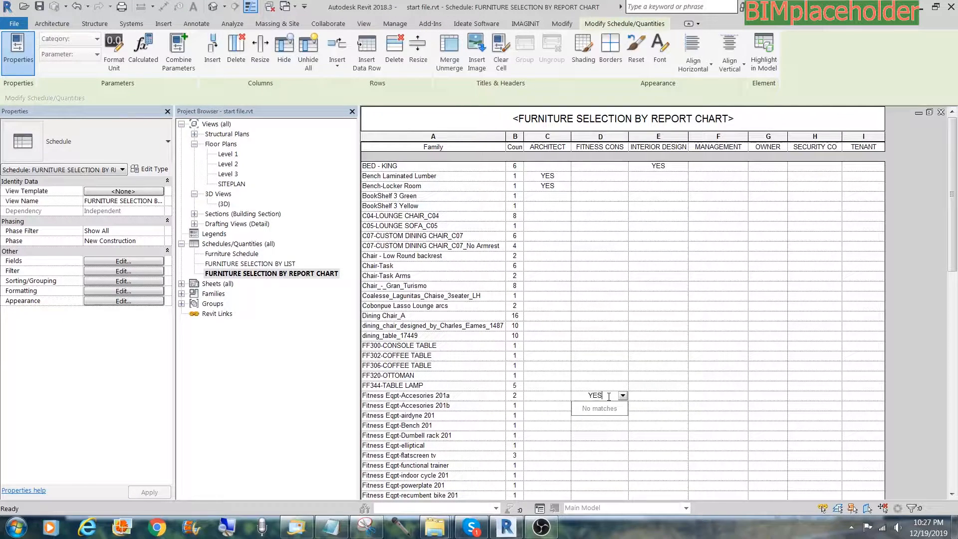
key("Return")
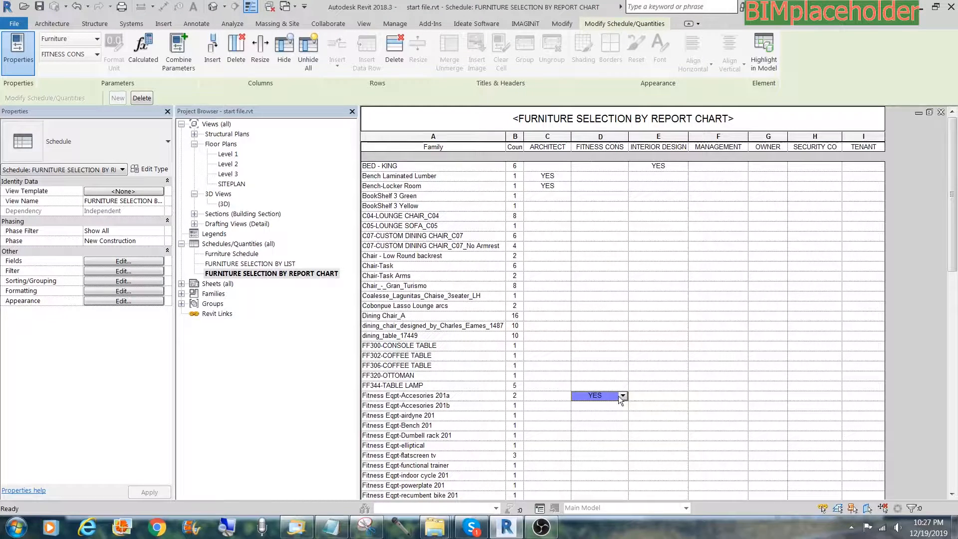
Add the To Be Selected By field before Count in the report chart schedule, and mark BookShelf 3 Green YES under ARCHITECT
double_click(245, 265)
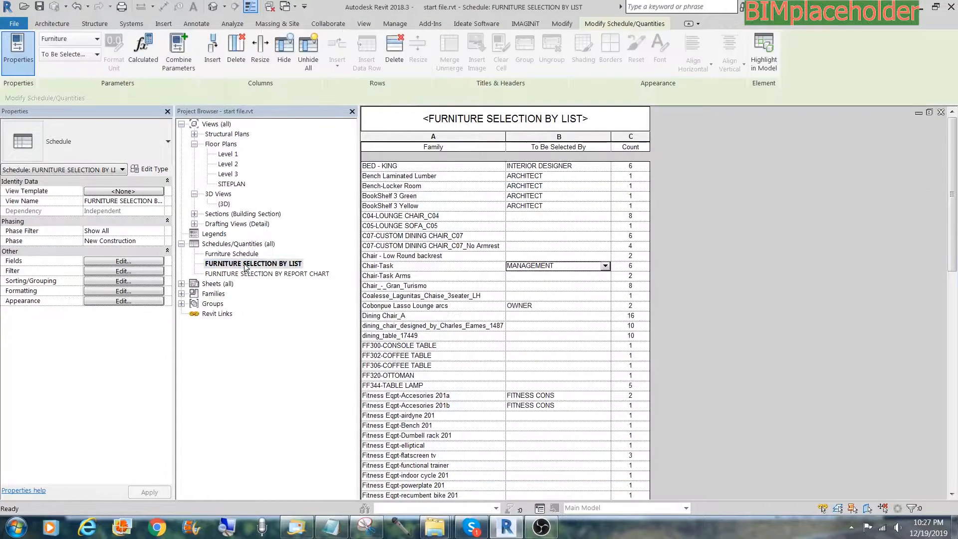
double_click(247, 274)
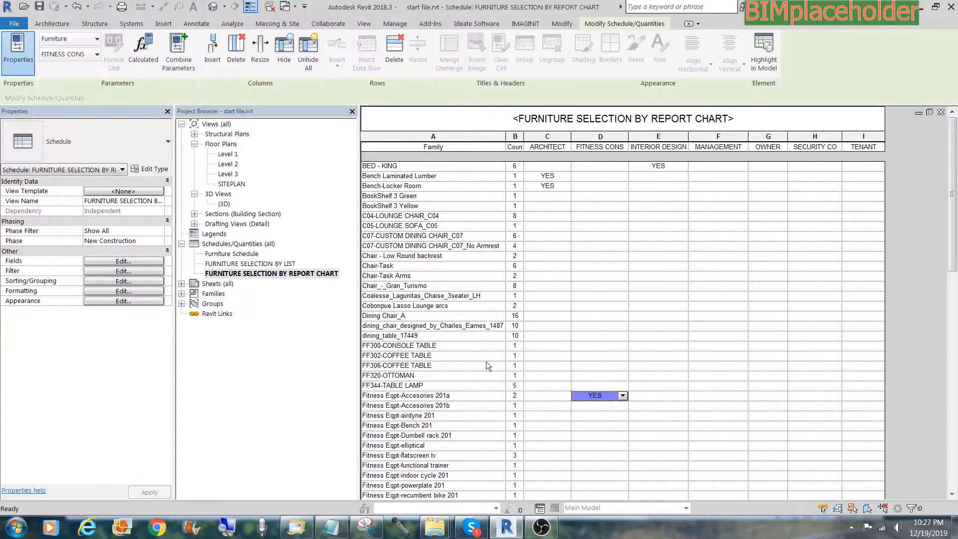
left_click(133, 261)
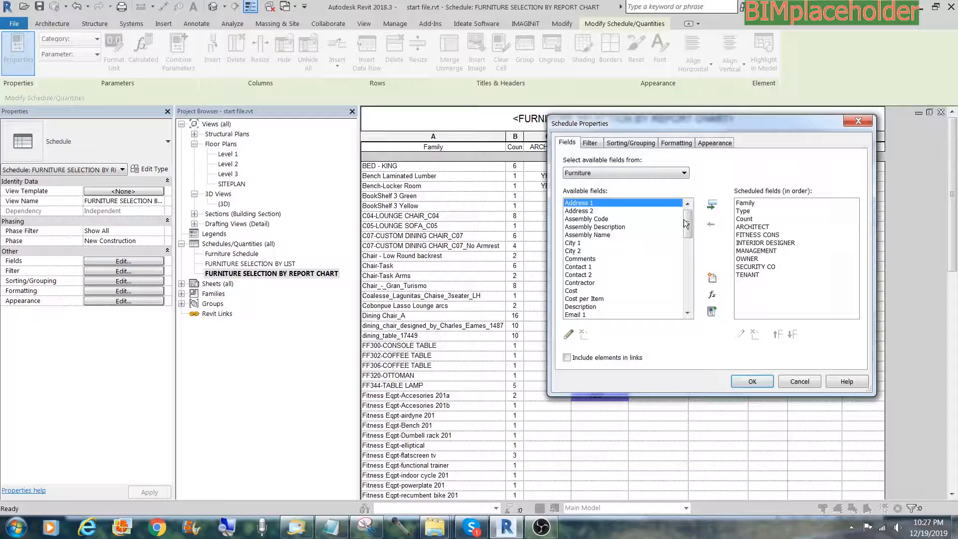
left_click_drag(687, 224, 688, 295)
left_click(621, 259)
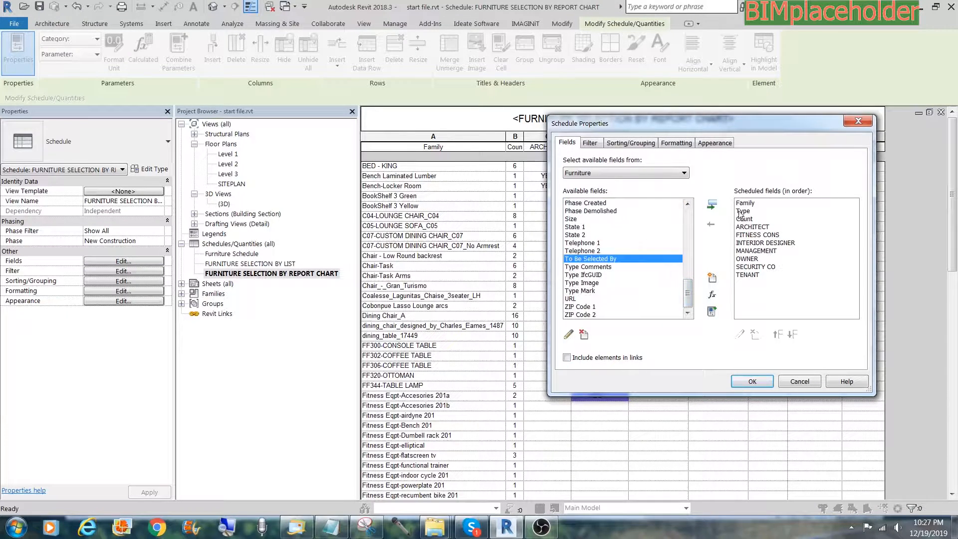
left_click(760, 377)
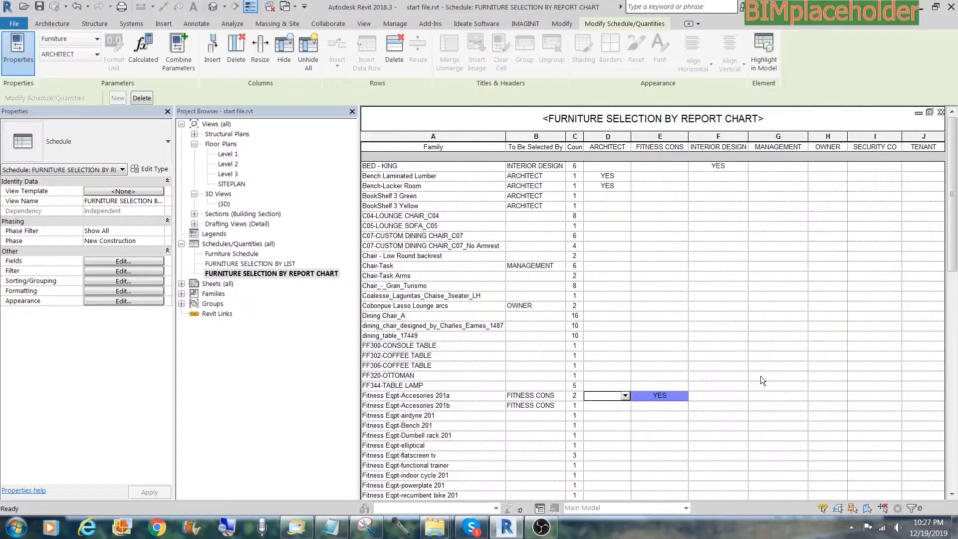
left_click(611, 195)
type("YES")
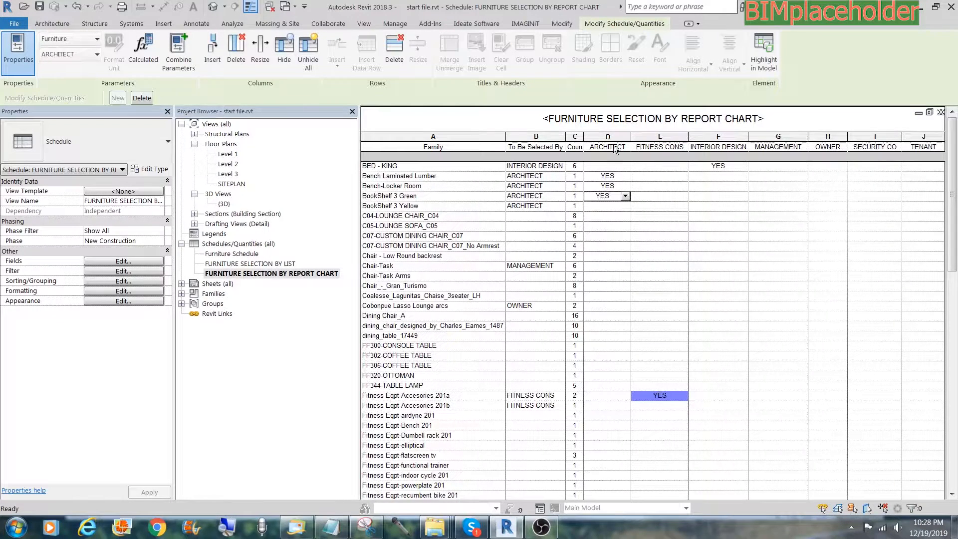
Set conditional formatting on the ARCHITECT field so that values Equal To YES get a green background
left_click(123, 291)
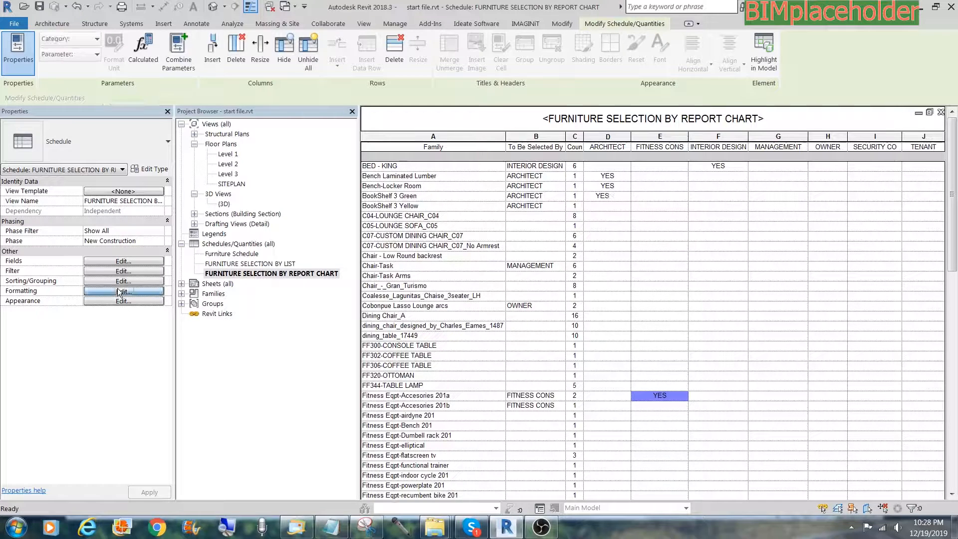
left_click(580, 202)
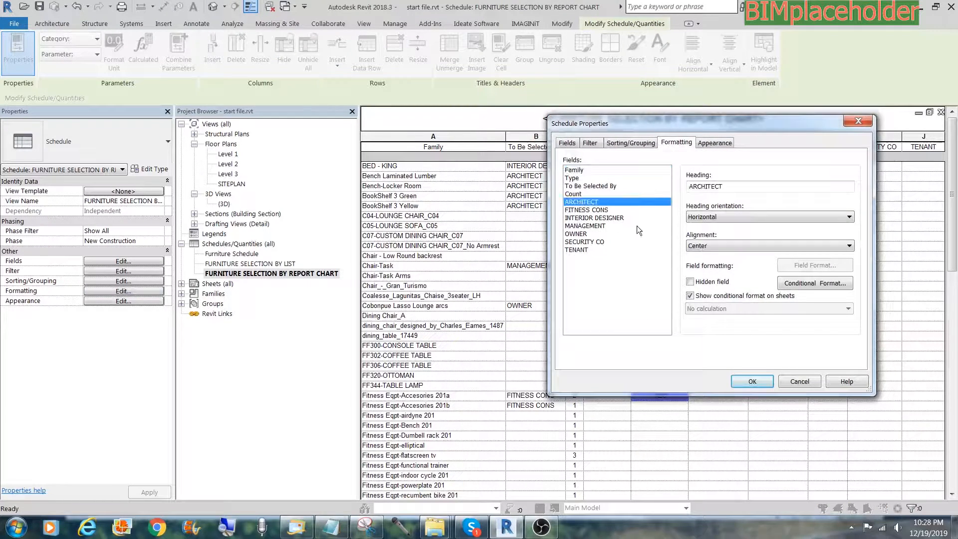
left_click(802, 283)
left_click(697, 220)
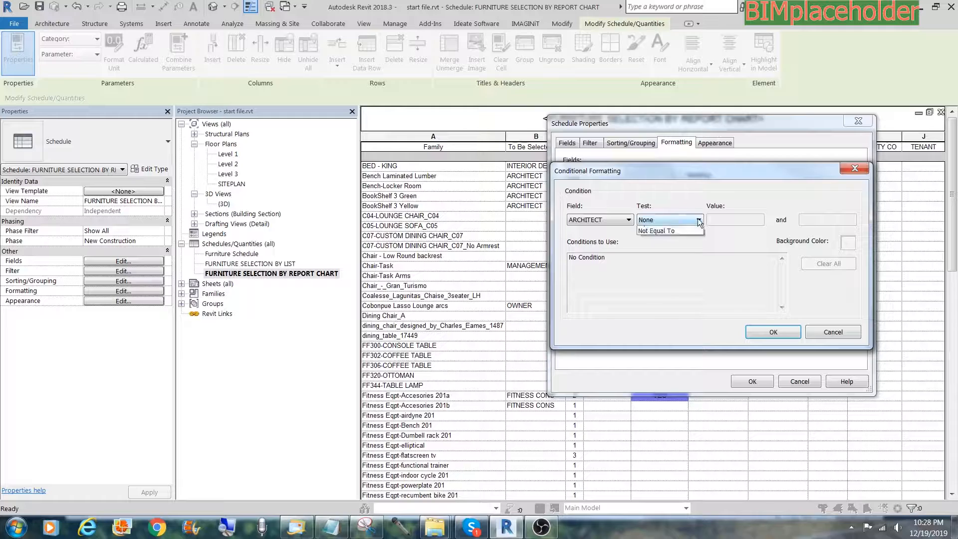
left_click(684, 238)
left_click(732, 220)
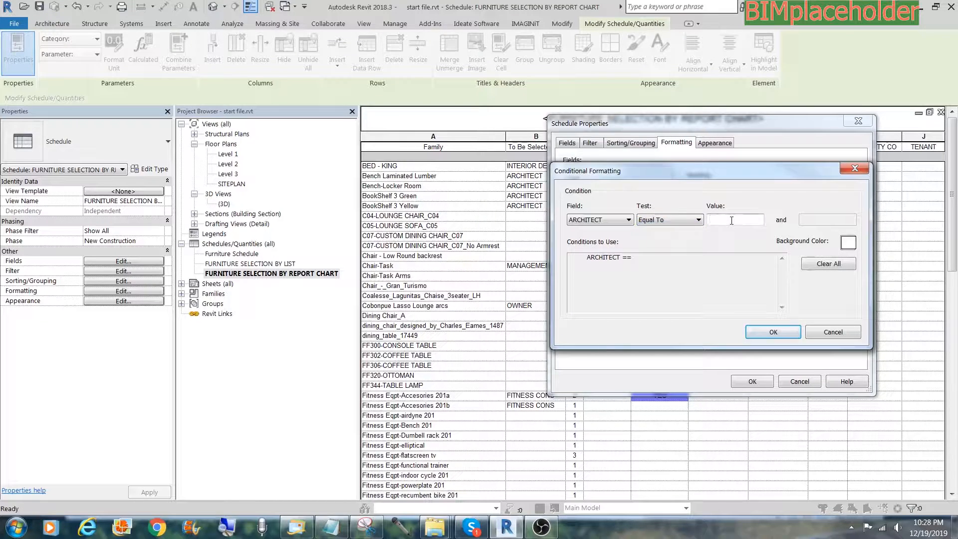
type("YES")
left_click(849, 243)
left_click(757, 359)
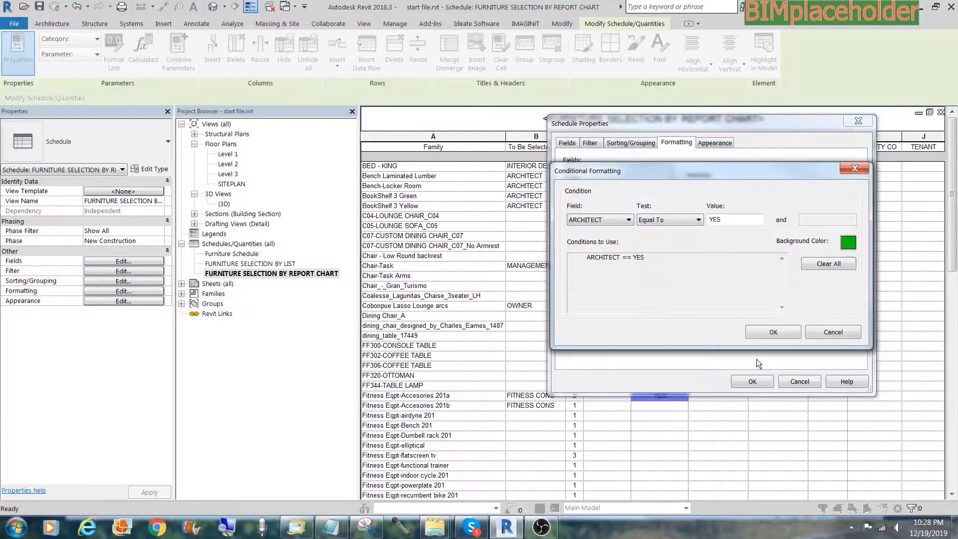
left_click(760, 336)
Set an orange background for the INTERIOR DESIGNER field's Equal To YES condition and apply the schedule formatting
left_click(594, 218)
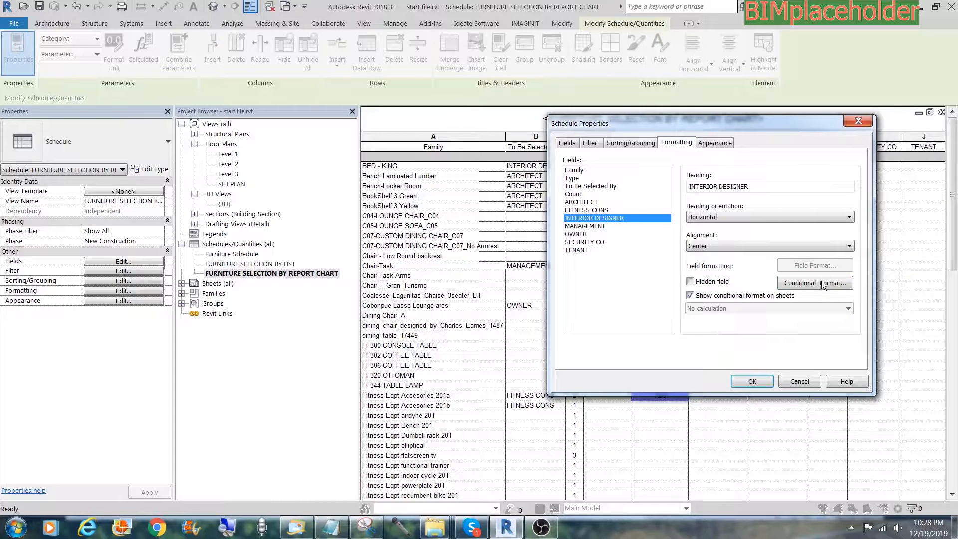
left_click(823, 283)
left_click(849, 242)
left_click(765, 357)
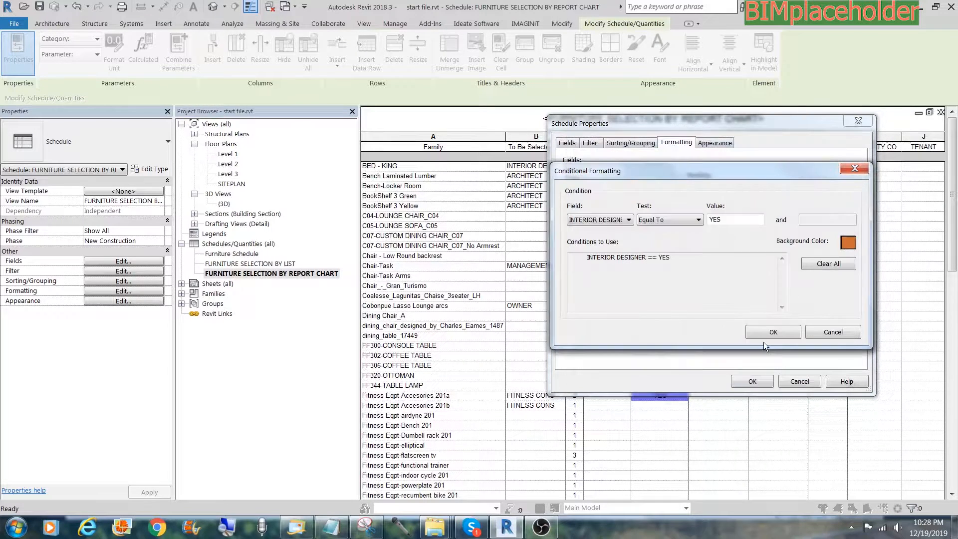
left_click(764, 334)
left_click(754, 380)
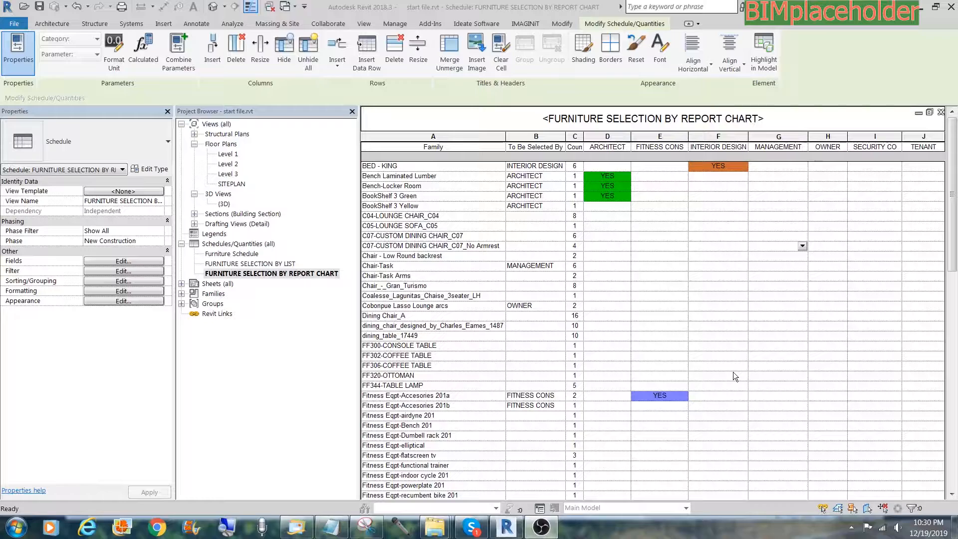
Try marking Fitness Eqpt-Accesories 201a YES under INTERIOR DESIGNER, and clear that entry again
left_click(743, 395)
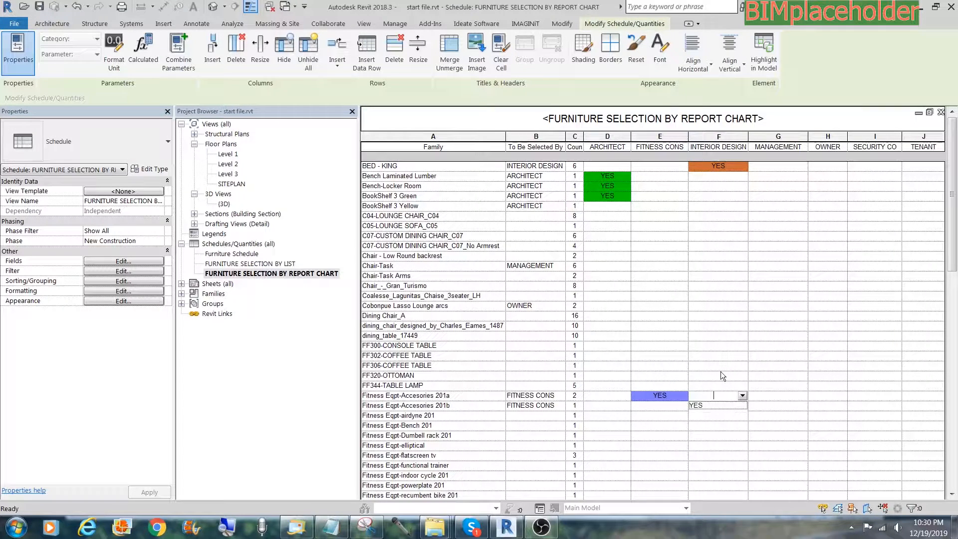
left_click(714, 407)
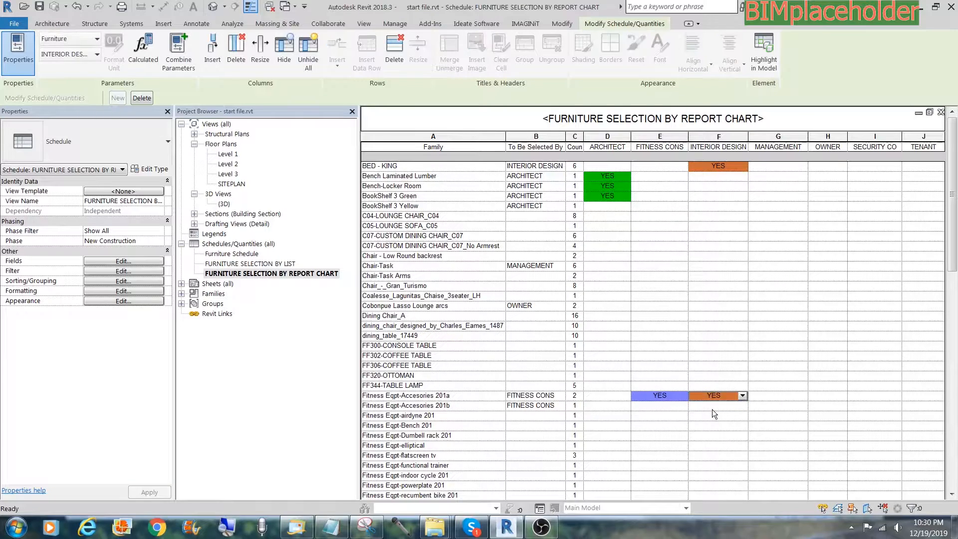
double_click(716, 395)
key("Delete")
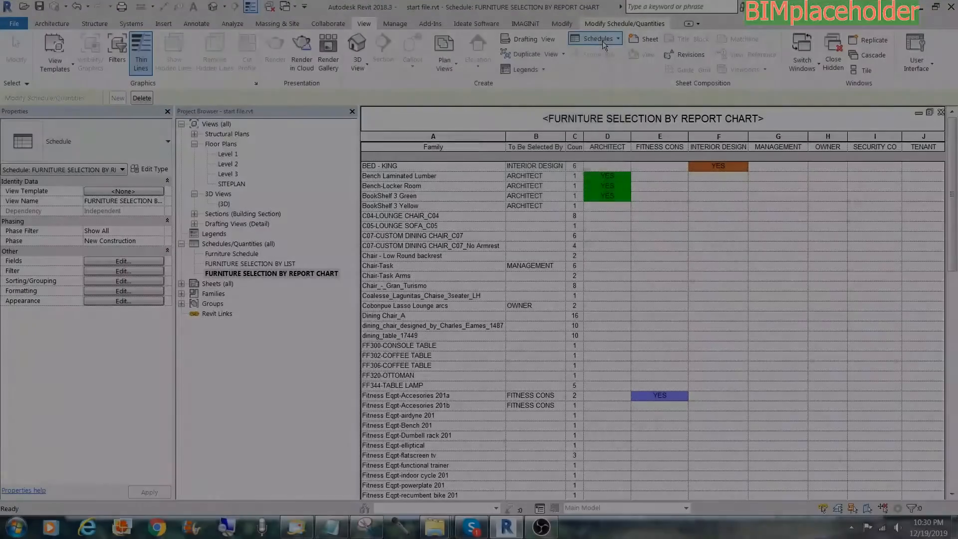
Create a new schedule of the Furniture category as a key schedule, keeping the default name and skipping the save reminder
left_click(603, 40)
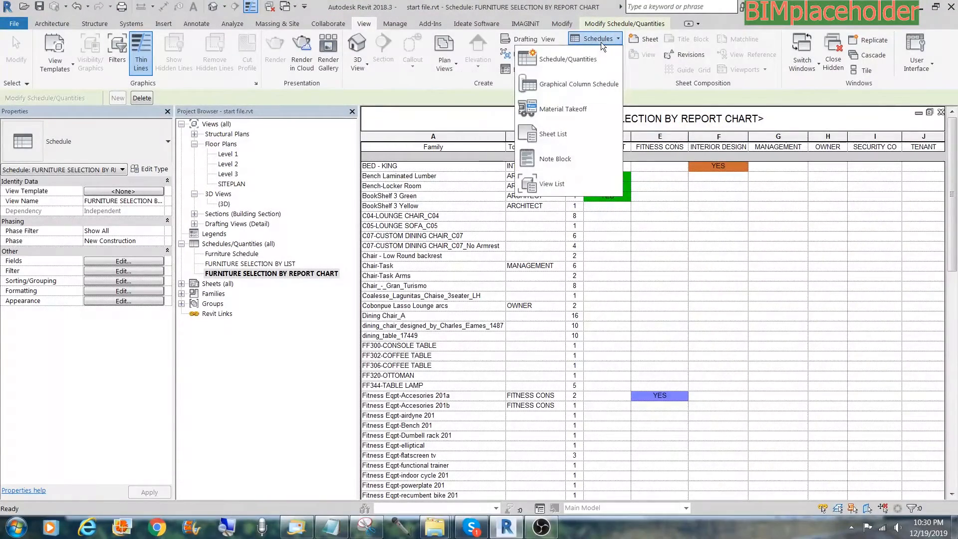
left_click(591, 58)
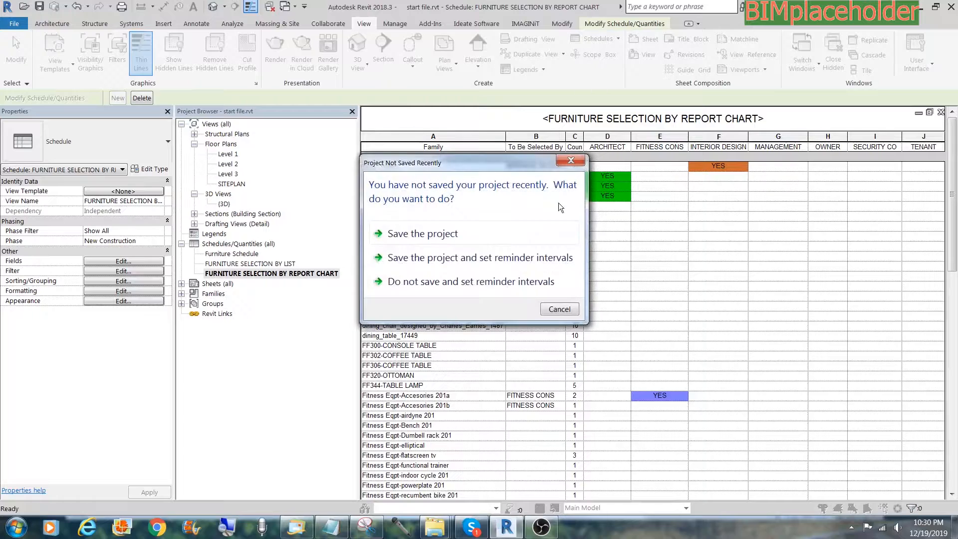
left_click(560, 309)
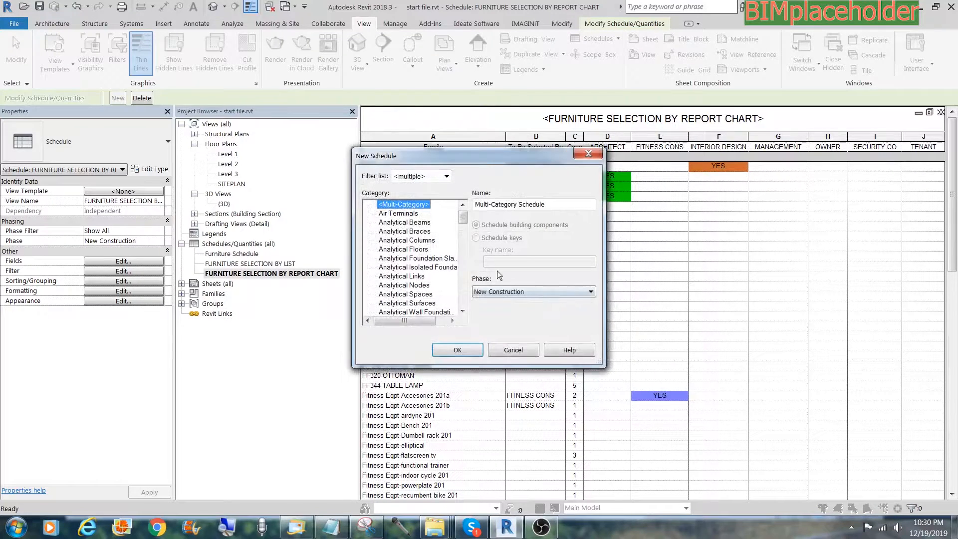
scroll(410, 249, "down", 10)
left_click(395, 231)
left_click(477, 238)
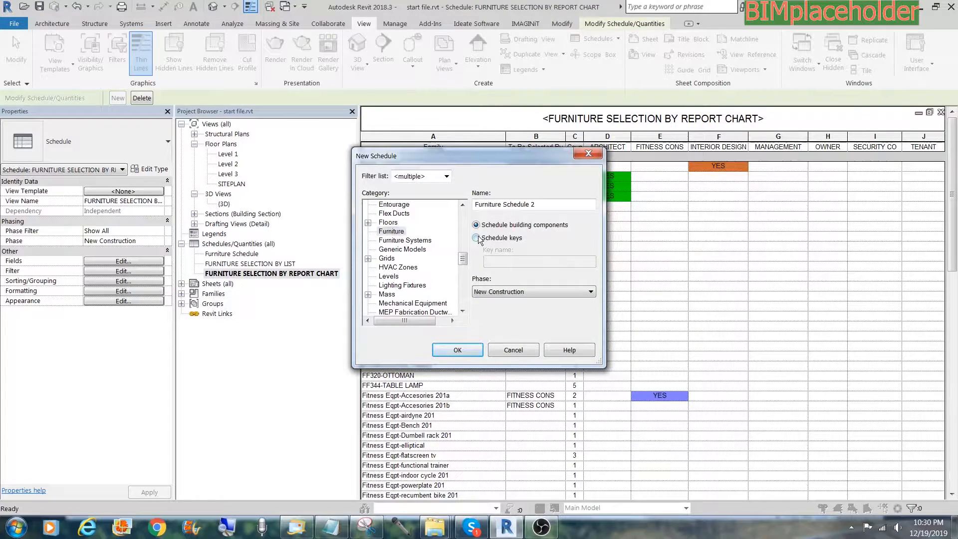
left_click(466, 350)
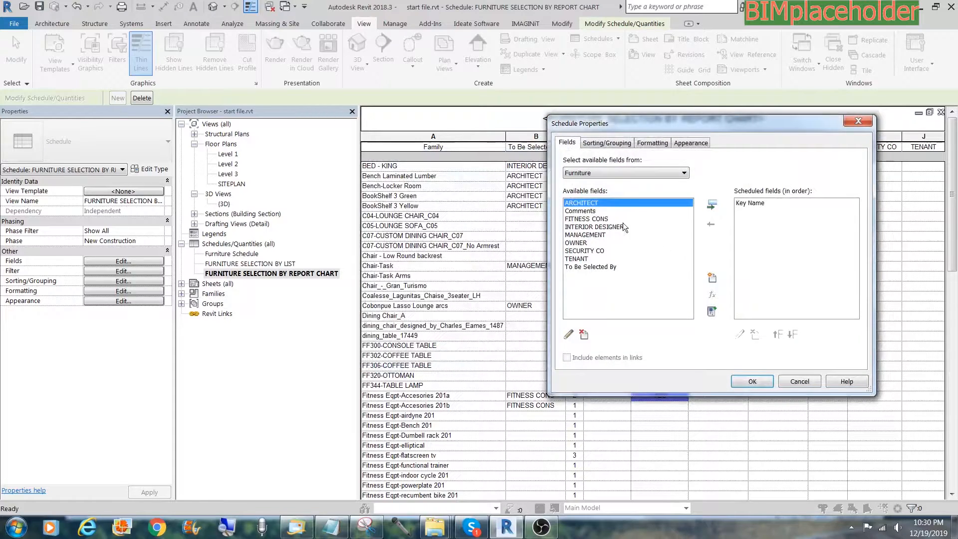
Add ARCHITECT, FITNESS CONS, INTERIOR DESIGNER, MANAGEMENT, OWNER, SECURITY CO and TENANT to the key schedule's fields and generate it
left_click(712, 204)
left_click(684, 211)
left_click_drag(722, 122, 690, 175)
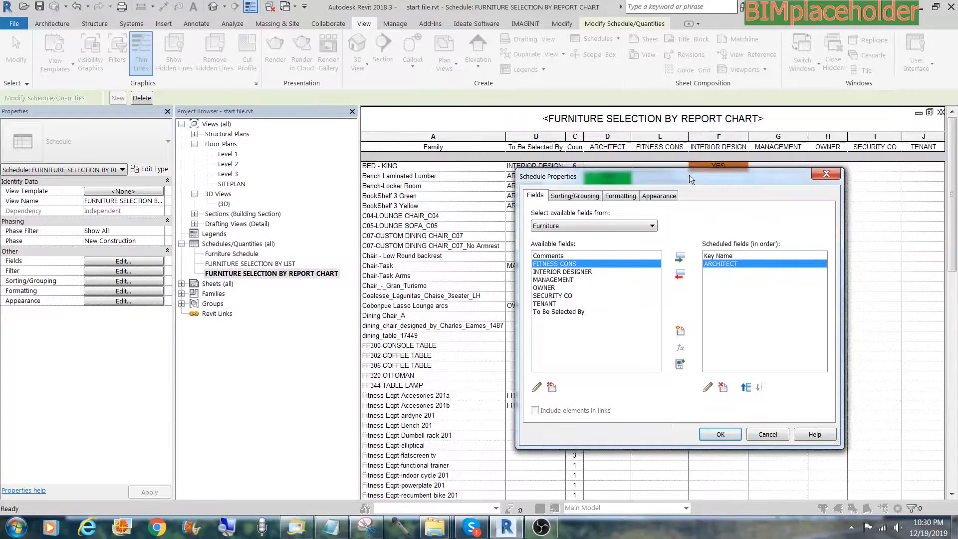
left_click(680, 259)
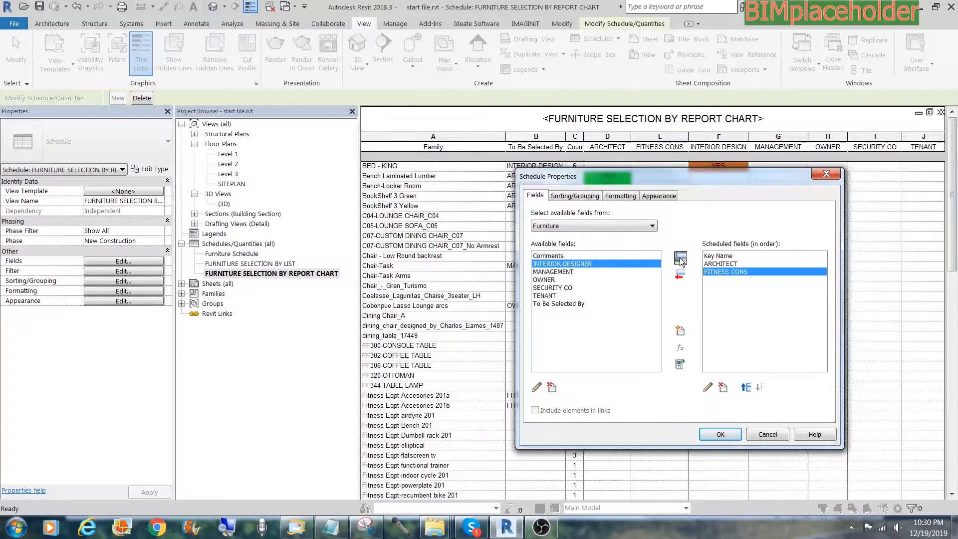
left_click(679, 259)
left_click(680, 259)
left_click(680, 258)
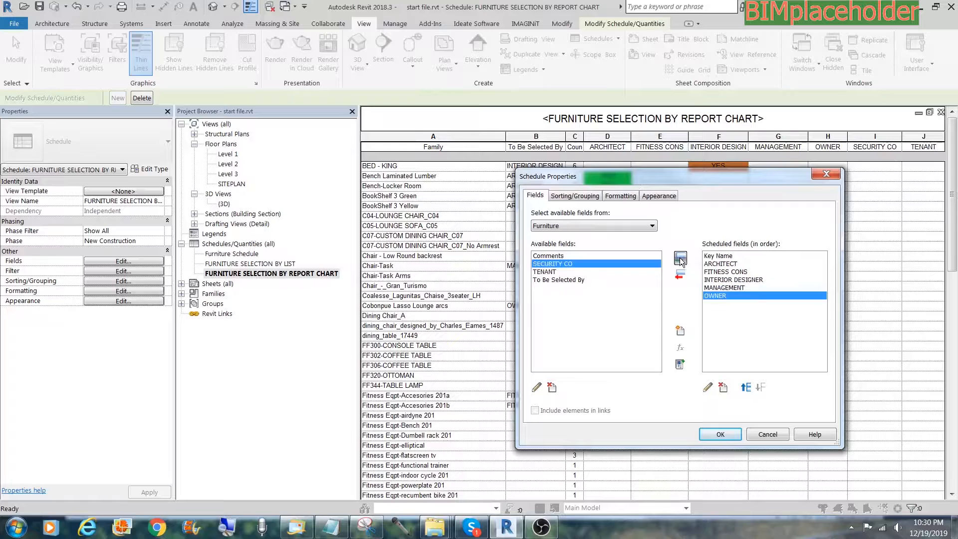
left_click(680, 258)
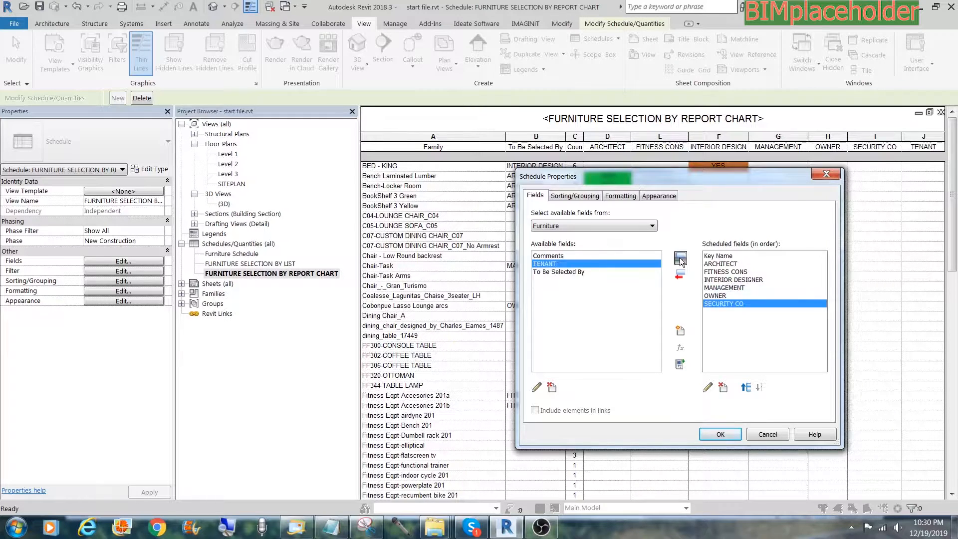
left_click(681, 258)
left_click(721, 435)
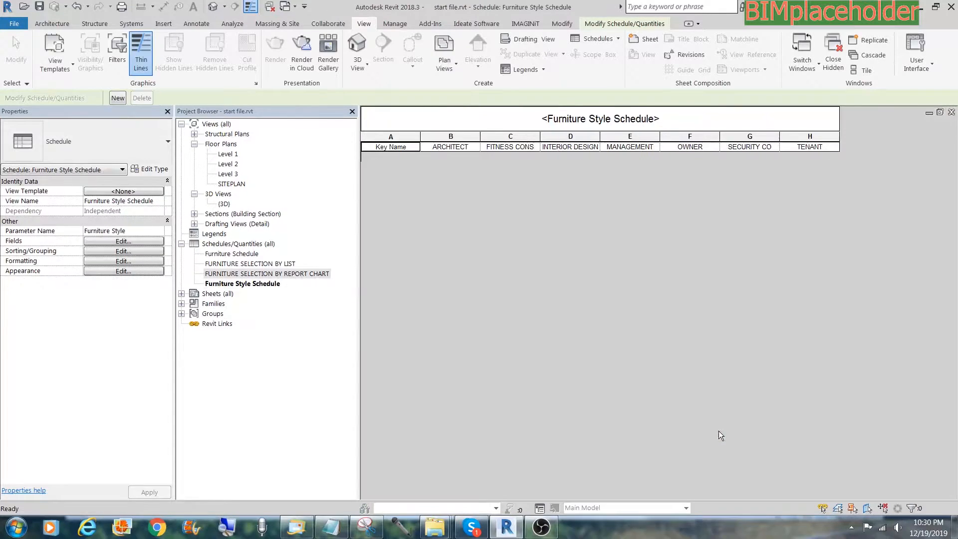
Change the key schedule's parameter name to Furniture SELECTOR
left_click(101, 231)
left_click_drag(127, 231, 113, 231)
type("S")
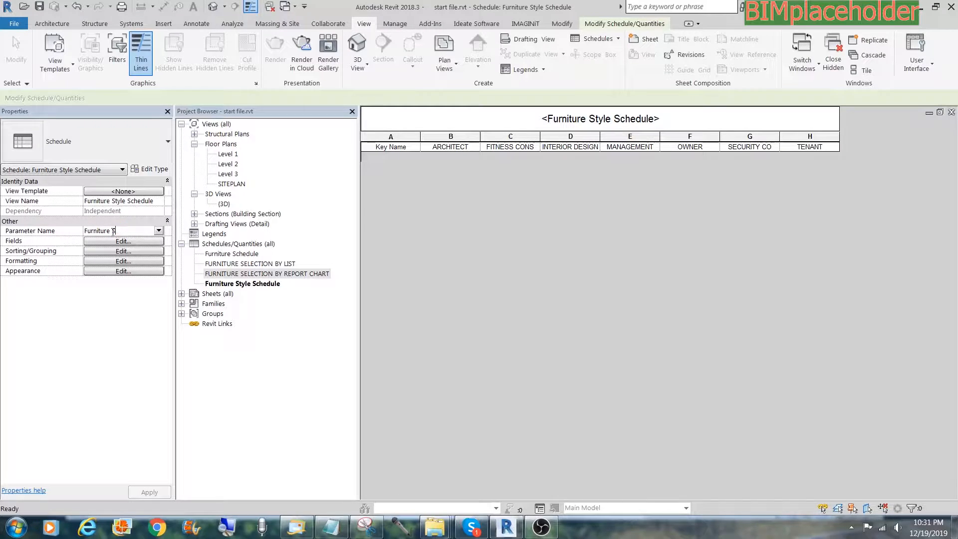
type("ELECTOR")
key("Return")
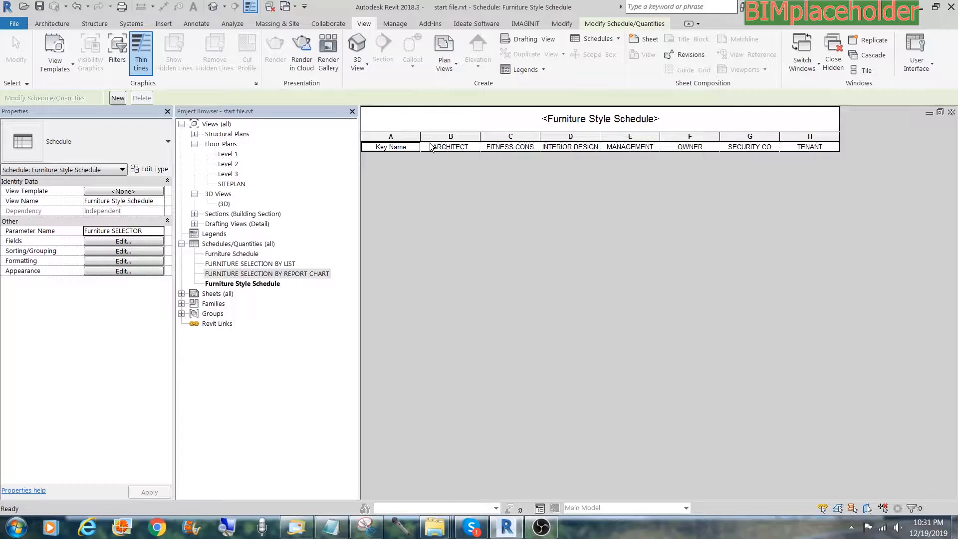
Insert seven data rows into the Furniture Style Schedule
left_click(612, 24)
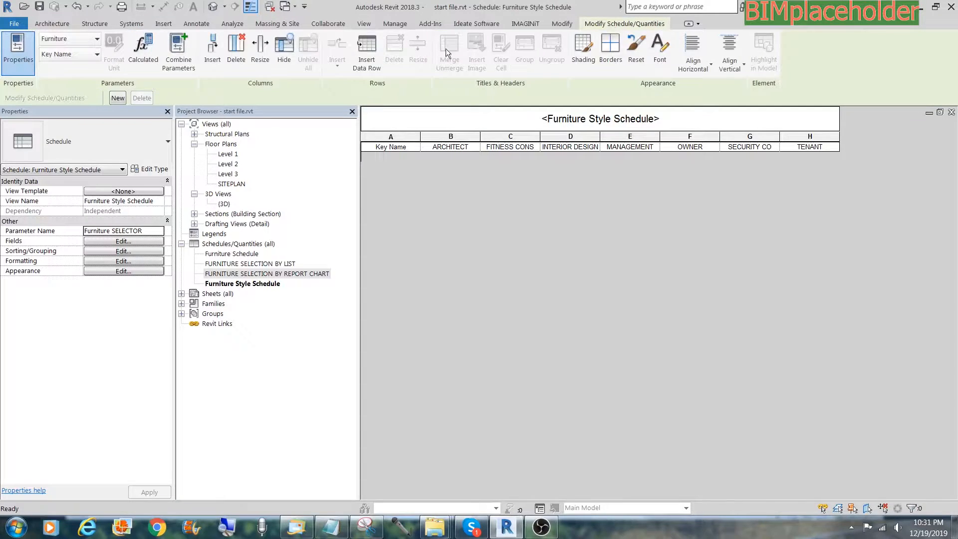
left_click(367, 49)
left_click(367, 49)
left_click(366, 49)
left_click(367, 49)
left_click(366, 48)
left_click(367, 49)
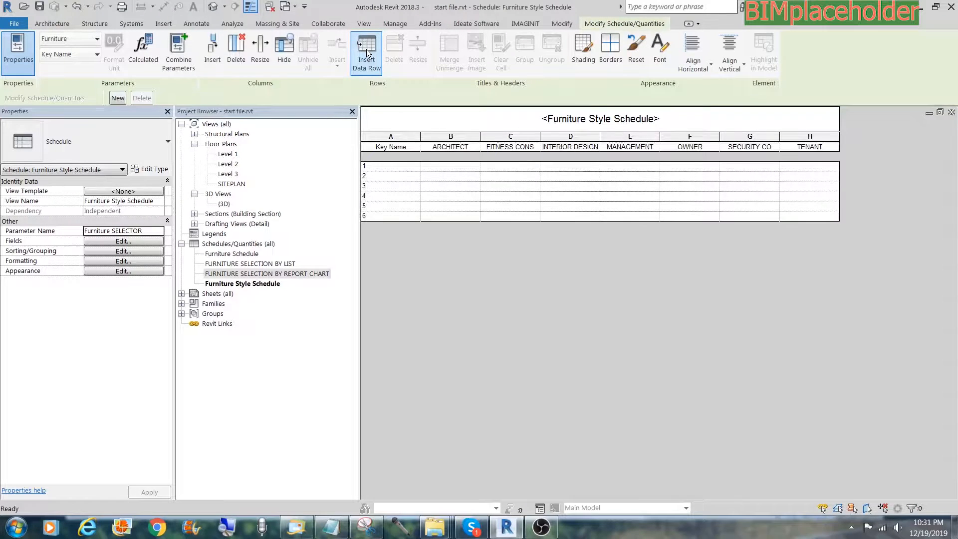
left_click(366, 49)
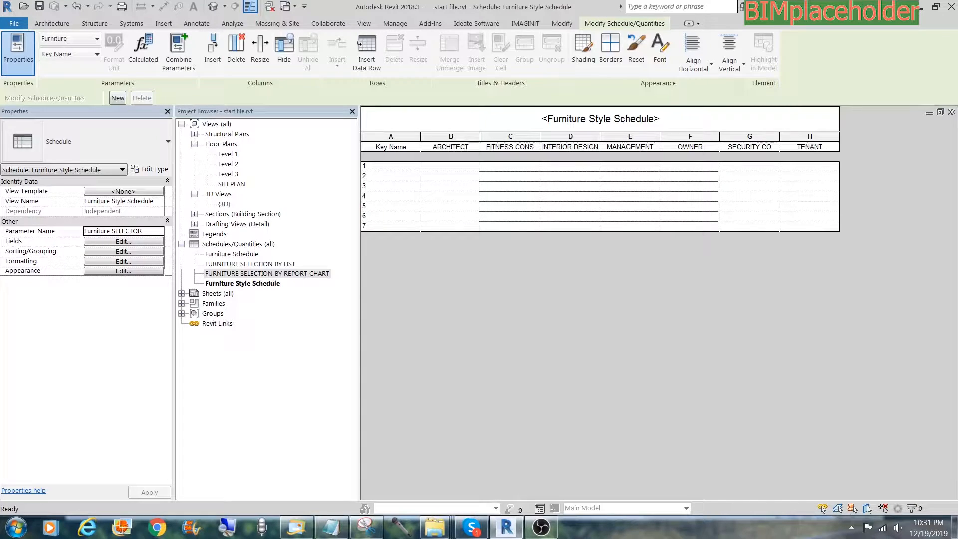
Rename key 1 as ARCHITECT and key 2 as INTERIOR DESIGN in the Furniture Style Schedule
key("alt+Tab")
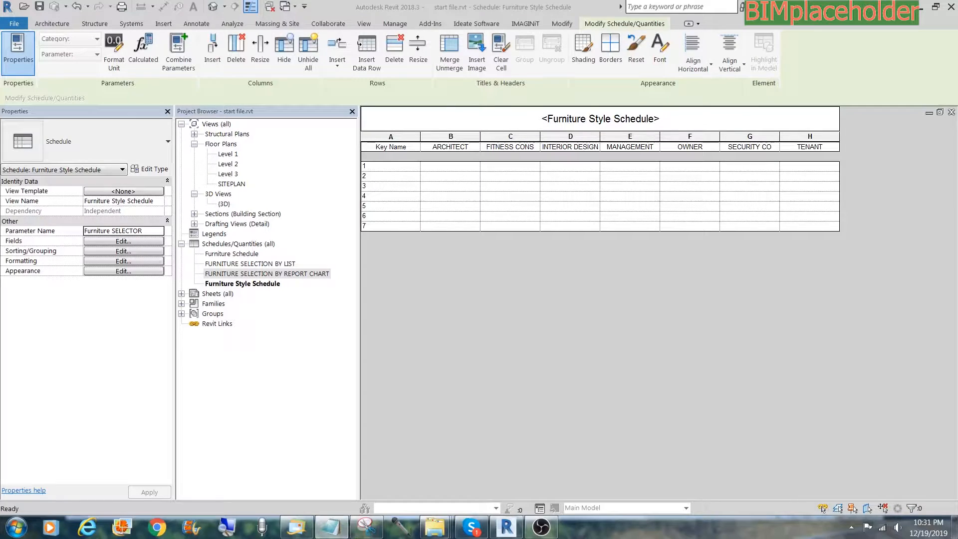
left_click(403, 169)
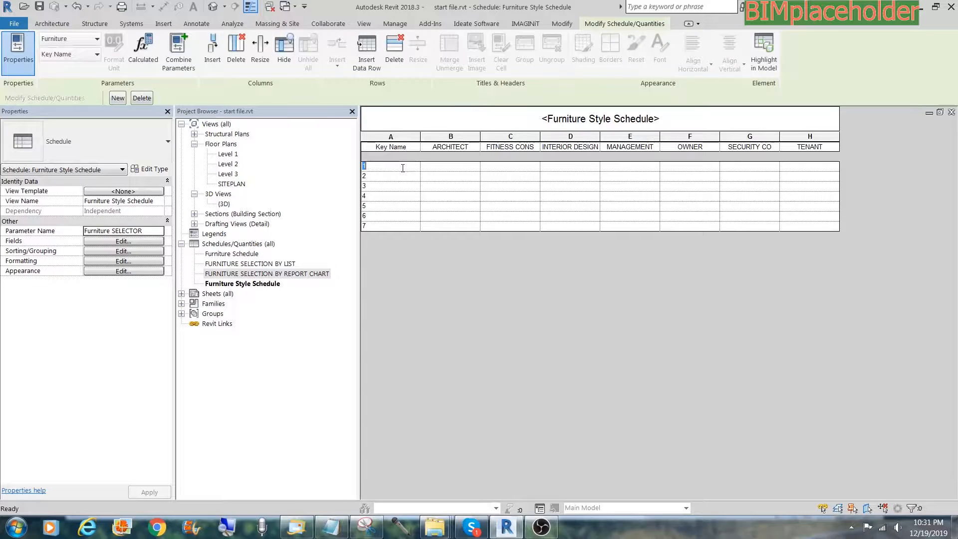
type("ARCHITECT")
key("Return")
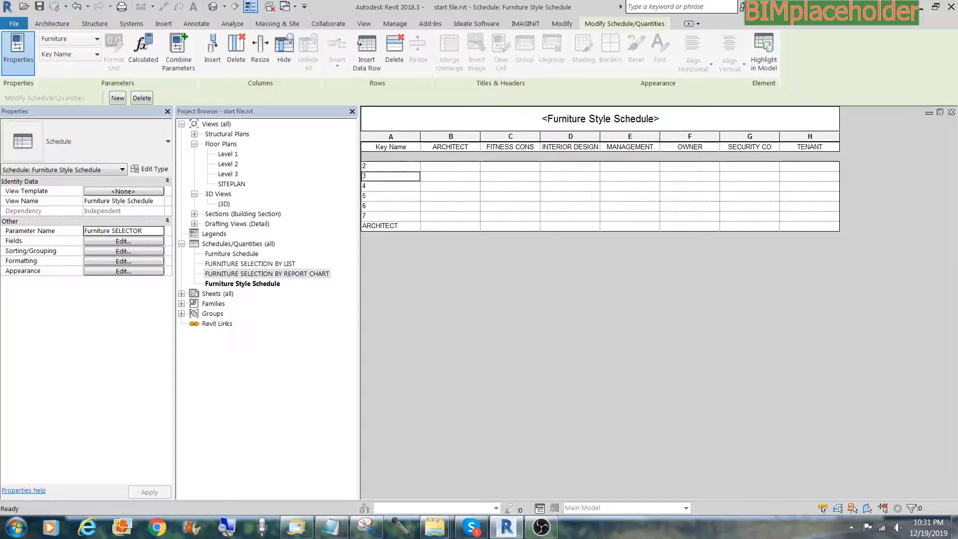
key("alt+Tab")
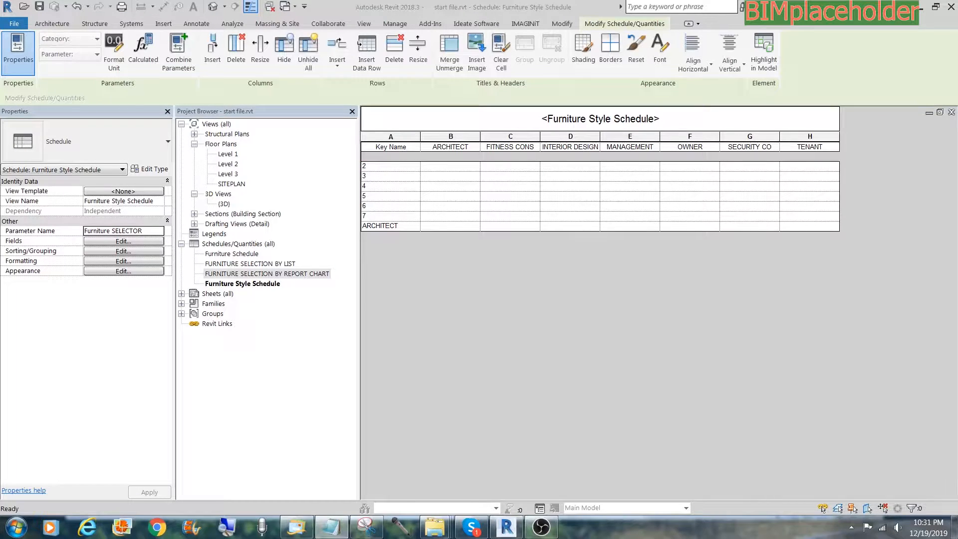
left_click(387, 167)
type("INTERIOR DESIGN")
key("Return")
Rename key 3 as OWNER and key 5 as SECURITY CO in the Furniture Style Schedule
key("alt+Tab")
key("alt+Tab")
key("Up")
type("OWNER")
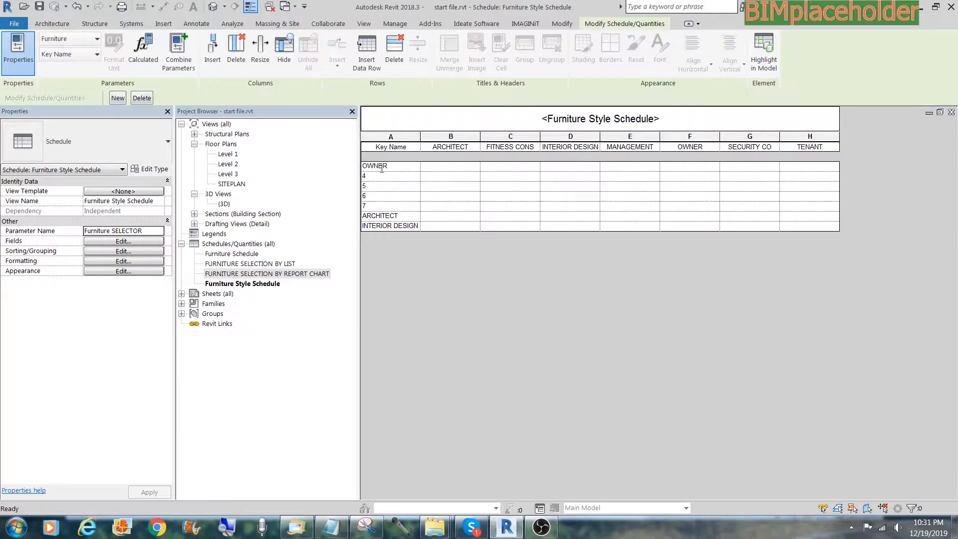
key("Return")
key("alt+Tab")
key("alt+Tab")
type("SECURITY CO")
key("Return")
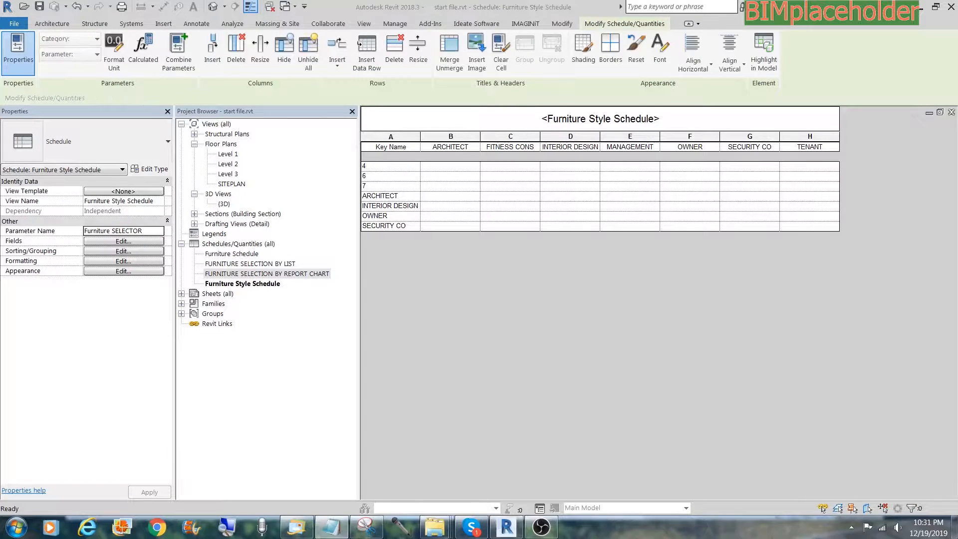
Rename the remaining numbered keys: 4 as FITNESS CONS, 7 as TENANT and 6 as MANAGEMENT
key("alt+Tab")
type("FITNESS CONS")
key("Return")
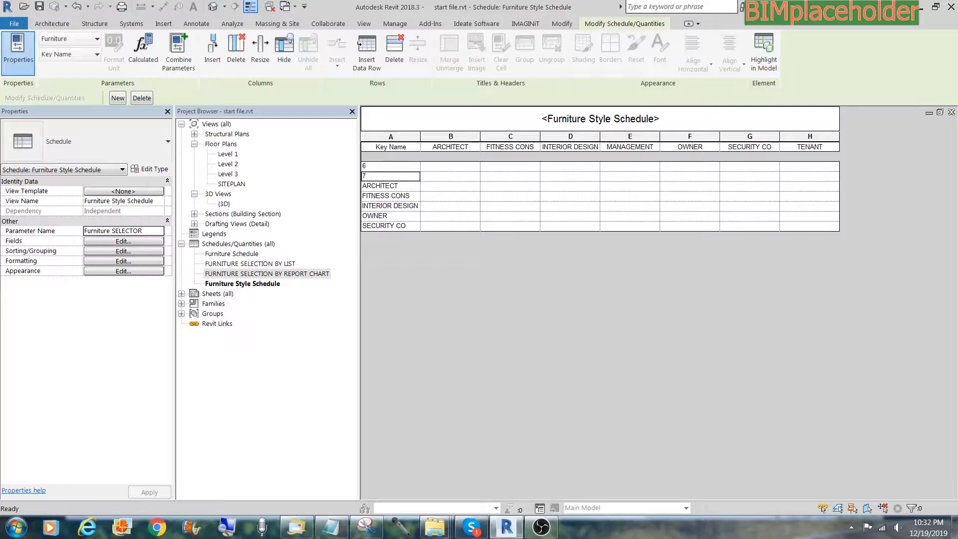
key("alt+Tab")
key("alt+Tab")
type("TENANT")
key("Return")
key("alt+Tab")
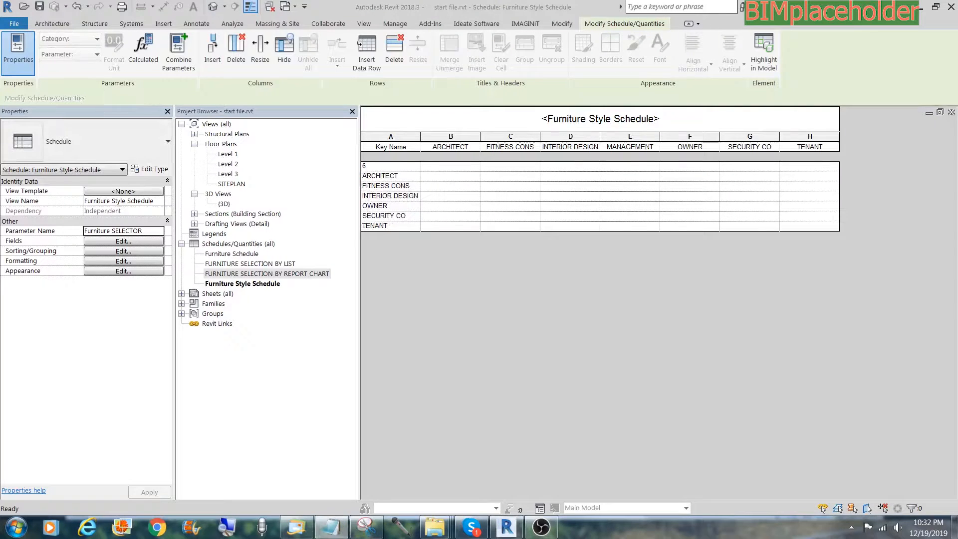
key("alt+Tab")
type("MANAGEMENT")
key("Return")
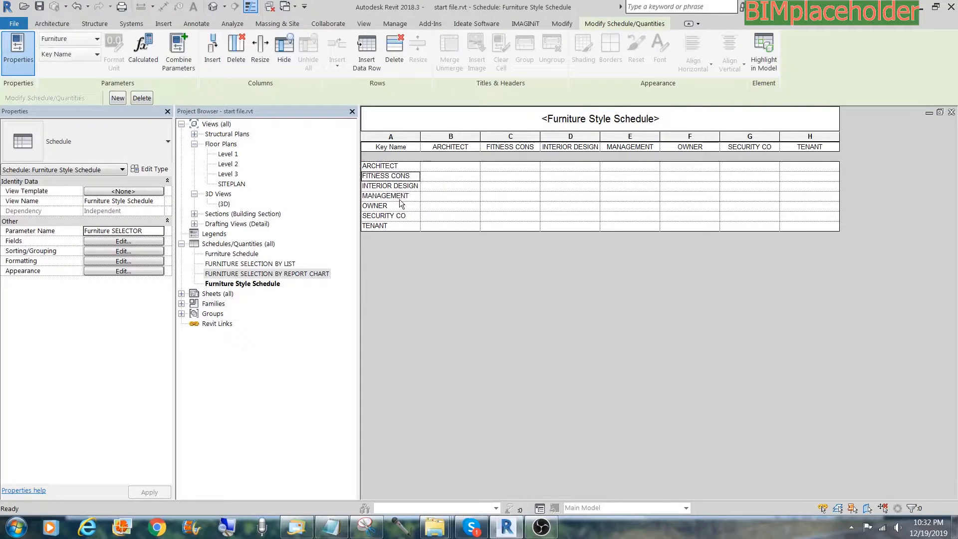
Enter YES where the ARCHITECT, FITNESS CONS, INTERIOR DESIGN and MANAGEMENT keys meet their matching columns
left_click(452, 167)
type("YES")
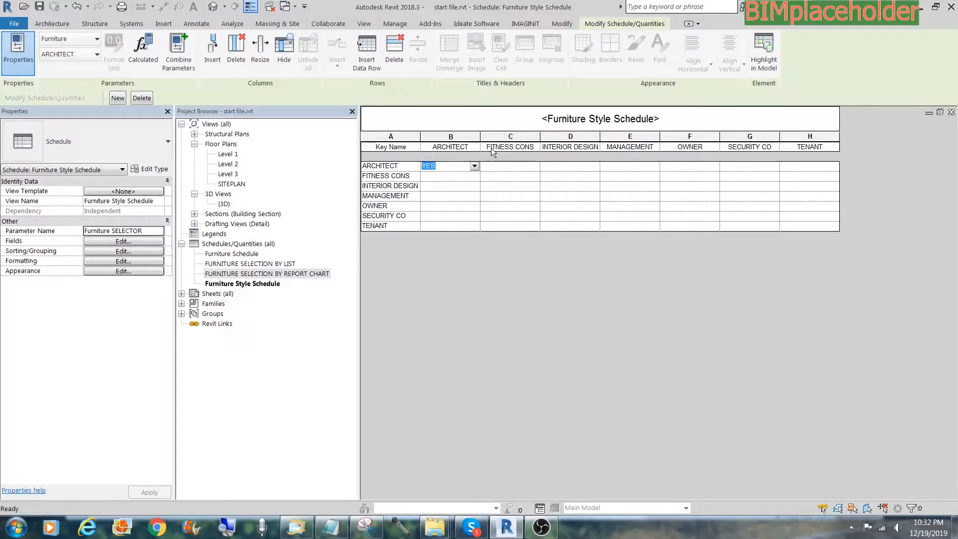
left_click(512, 177)
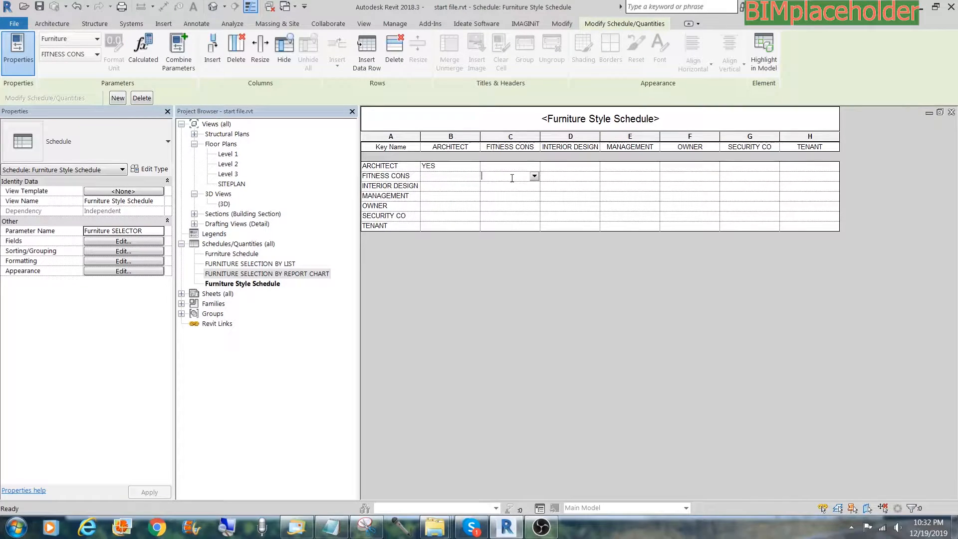
type("YES")
left_click(569, 187)
type("YES")
left_click(628, 196)
type("YES")
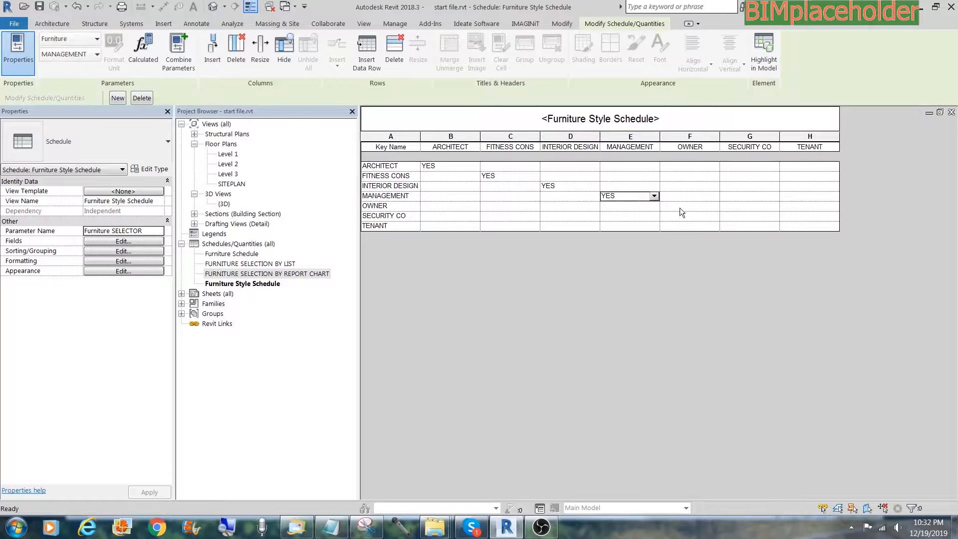
Enter YES for the OWNER, SECURITY CO and TENANT keys under their matching columns
left_click(680, 207)
type("YES")
left_click(754, 216)
type("YES")
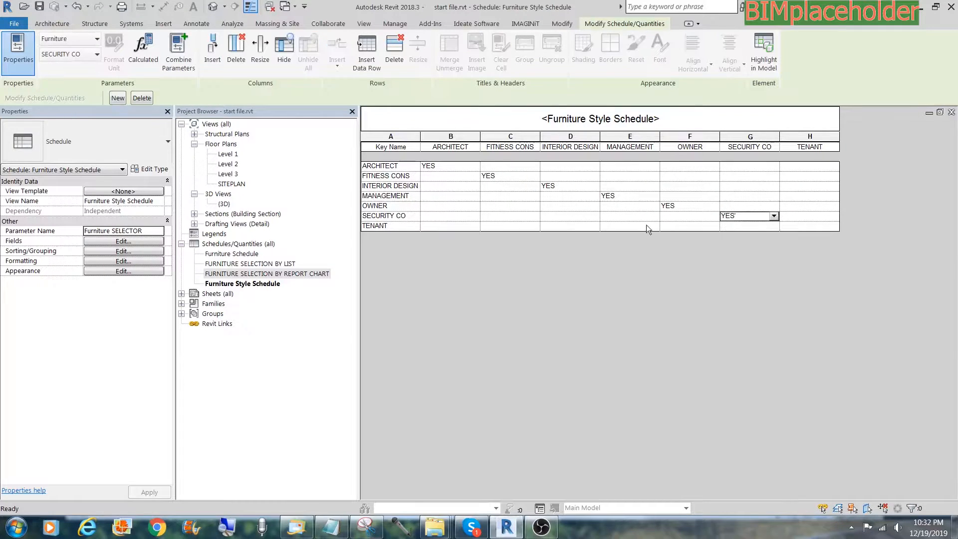
left_click(808, 226)
type("YES")
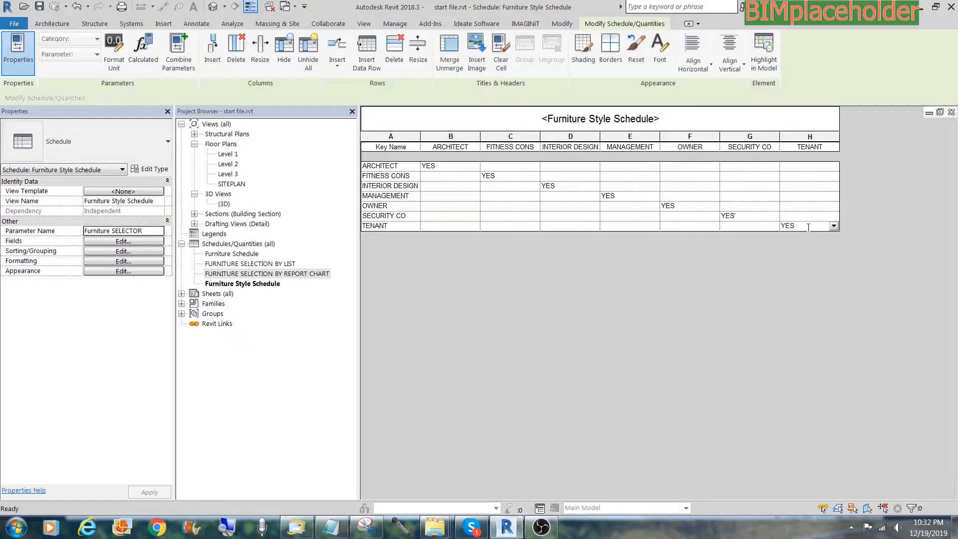
left_click(783, 260)
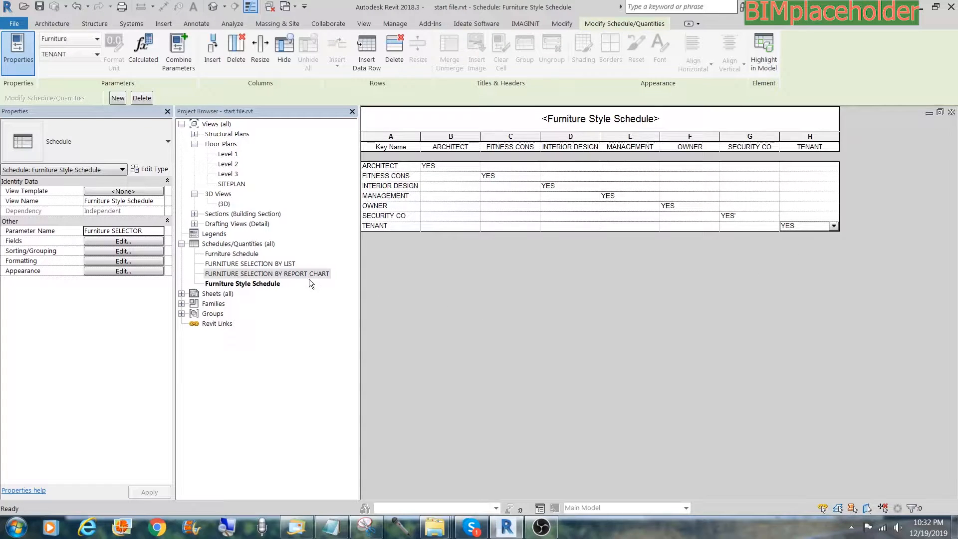
In the FURNITURE SELECTION BY REPORT CHART schedule, replace the To Be Selected By field with Furniture SELECTOR after Count
double_click(292, 275)
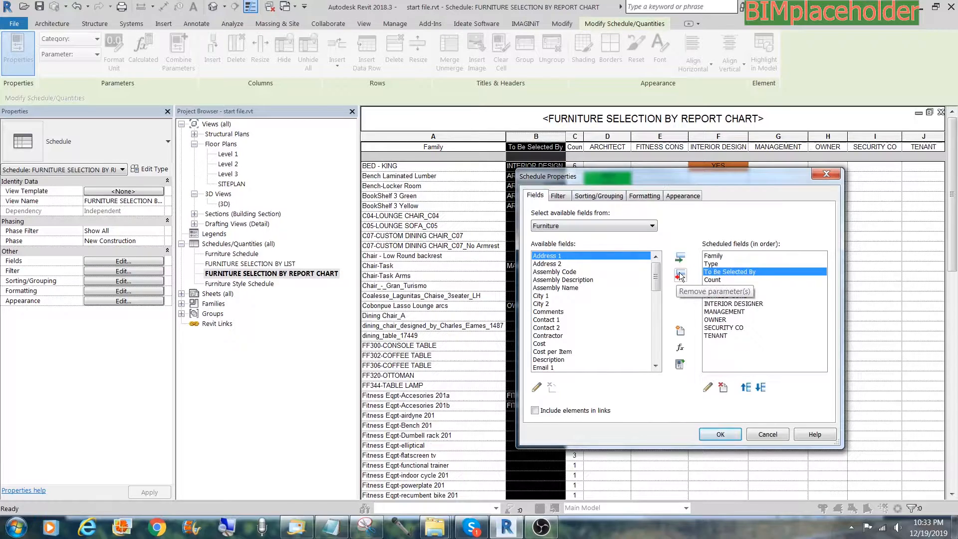
left_click(681, 276)
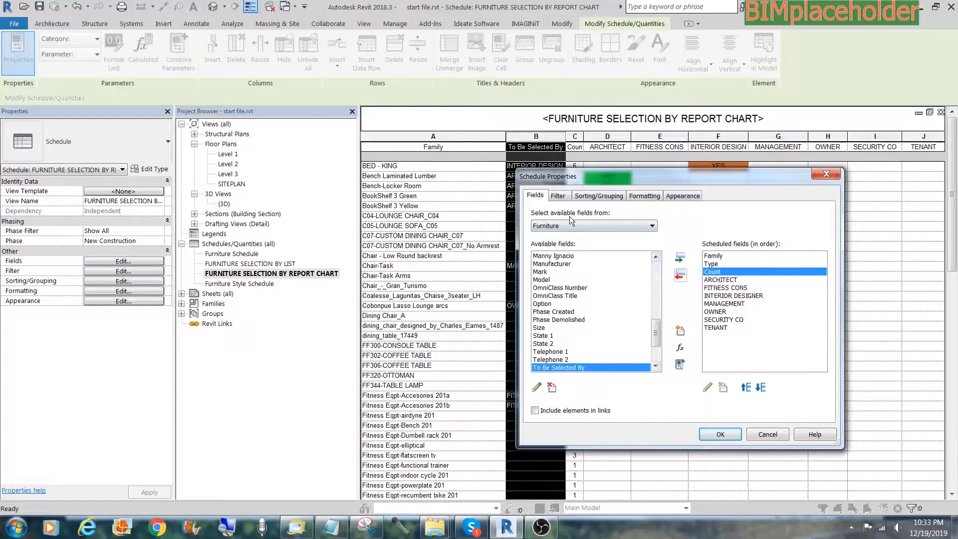
left_click_drag(657, 334, 658, 318)
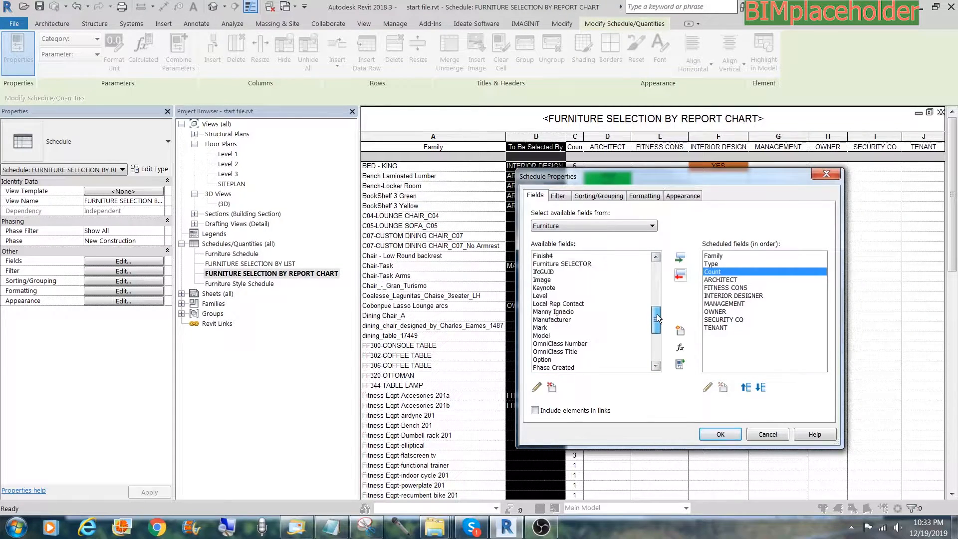
left_click(576, 265)
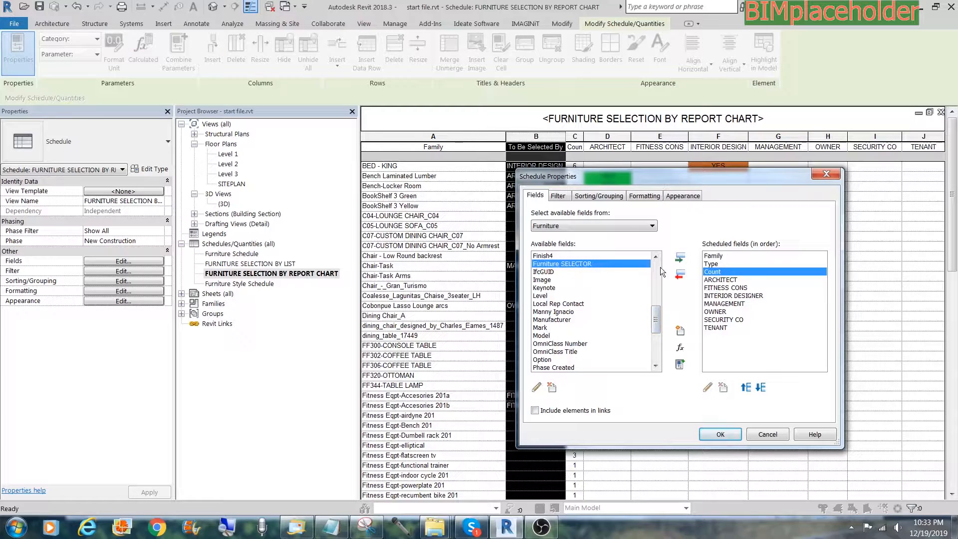
left_click(684, 258)
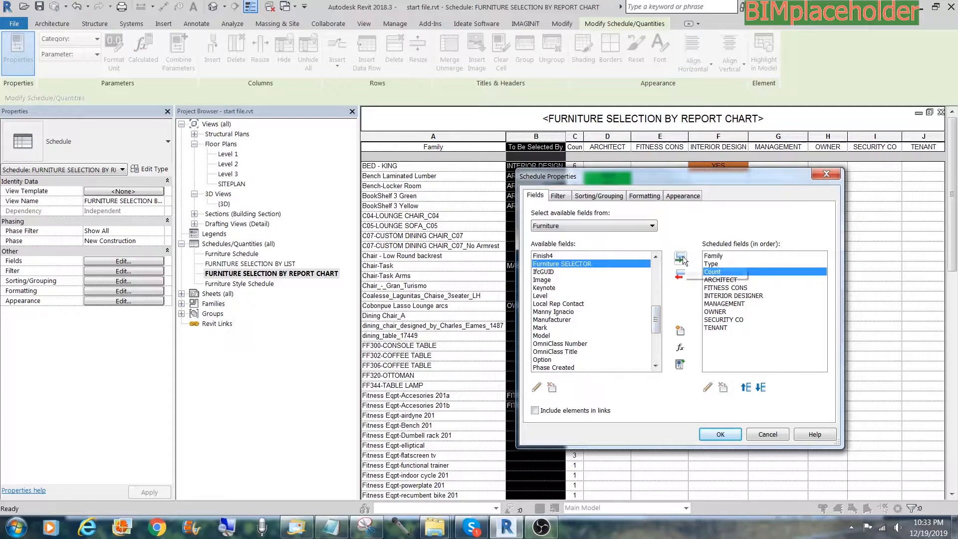
left_click(721, 435)
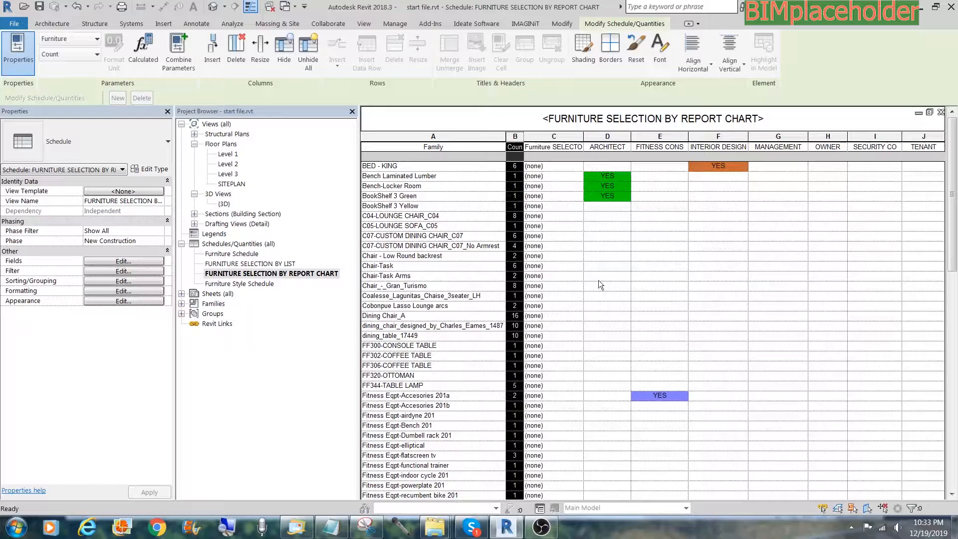
Set the Furniture SELECTOR of BED - KING to INTERIOR DESIGNER, and of Bench Laminated Lumber and Bench-Locker Room to ARCHITECT
left_click(579, 166)
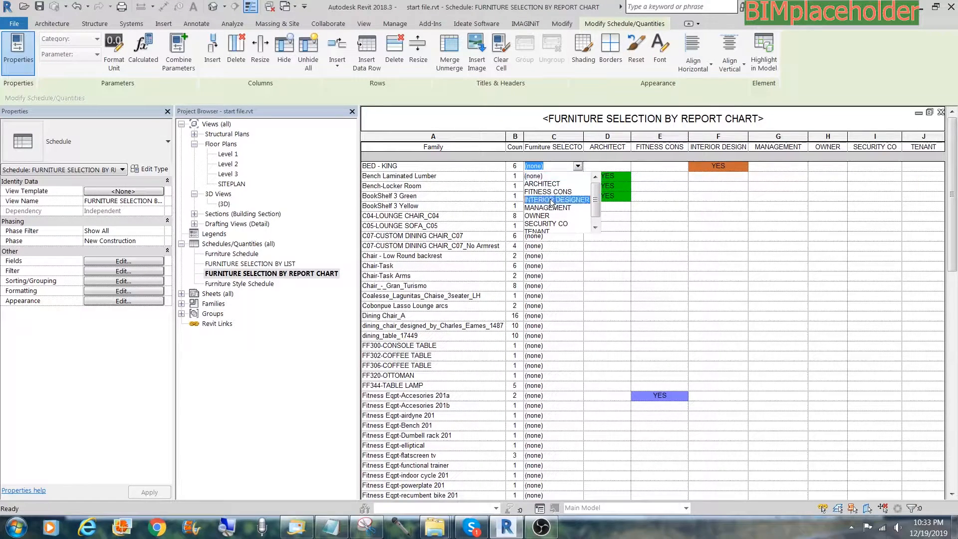
left_click(551, 200)
left_click(577, 176)
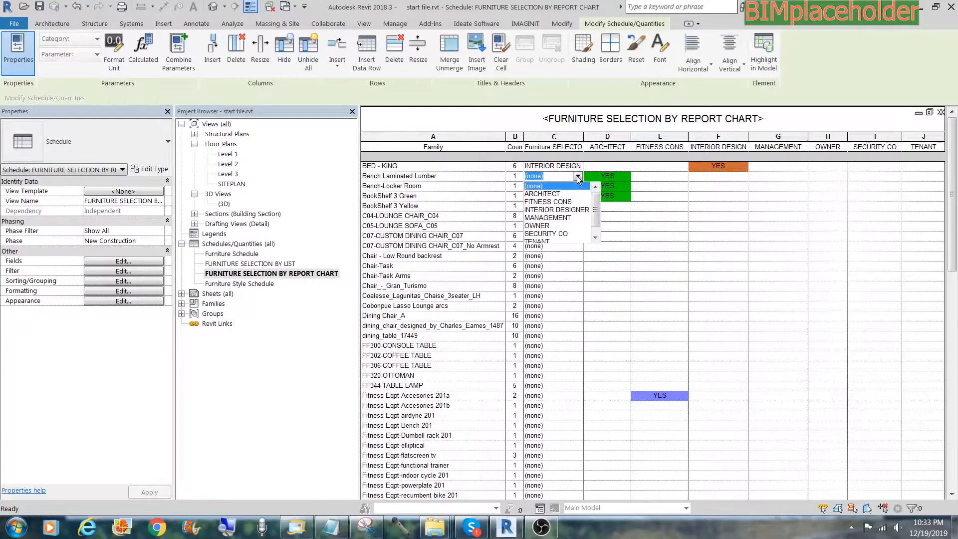
left_click(559, 192)
left_click(576, 187)
left_click(576, 187)
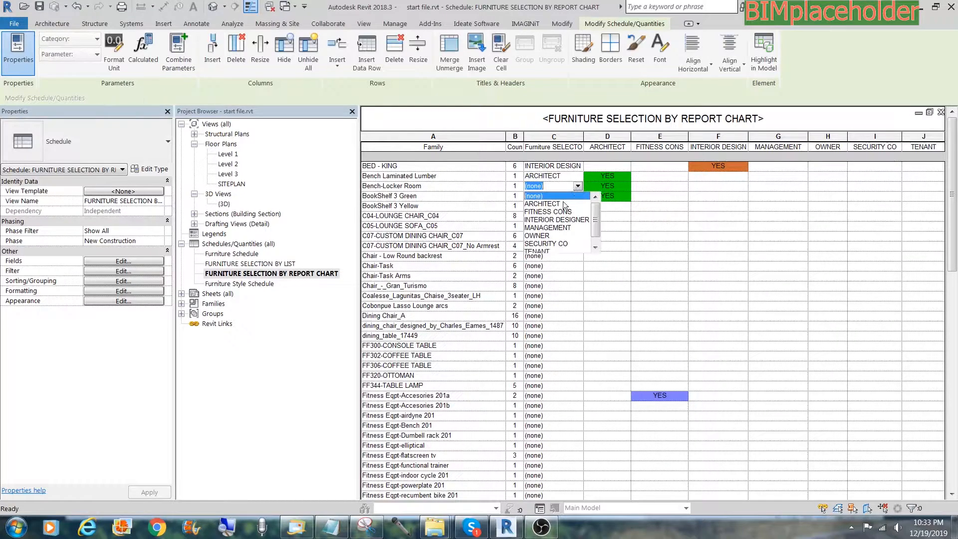
left_click(565, 203)
Assign ARCHITECT as the Furniture SELECTOR for BookShelf 3 Green and BookShelf 3 Yellow
left_click(576, 195)
left_click(577, 196)
left_click(561, 213)
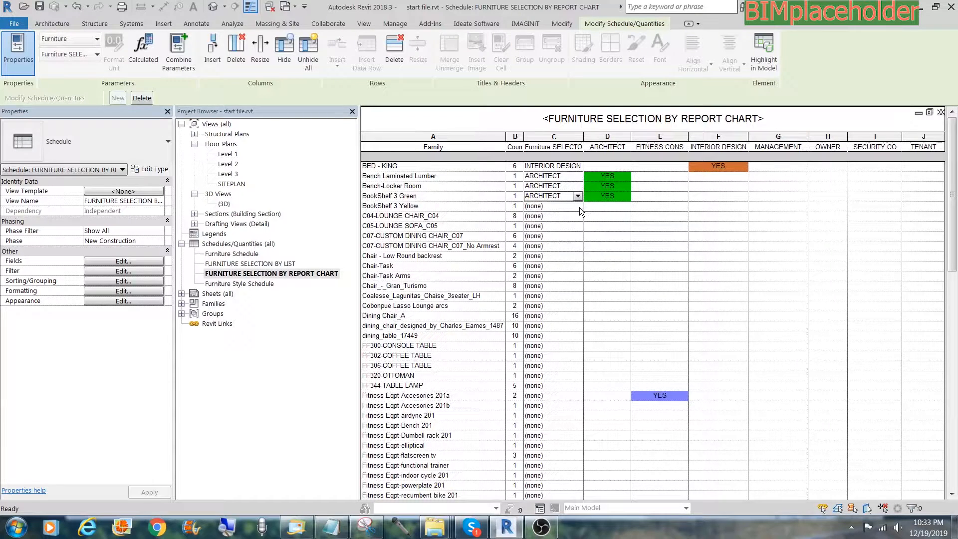
left_click(579, 208)
left_click(578, 206)
left_click(568, 224)
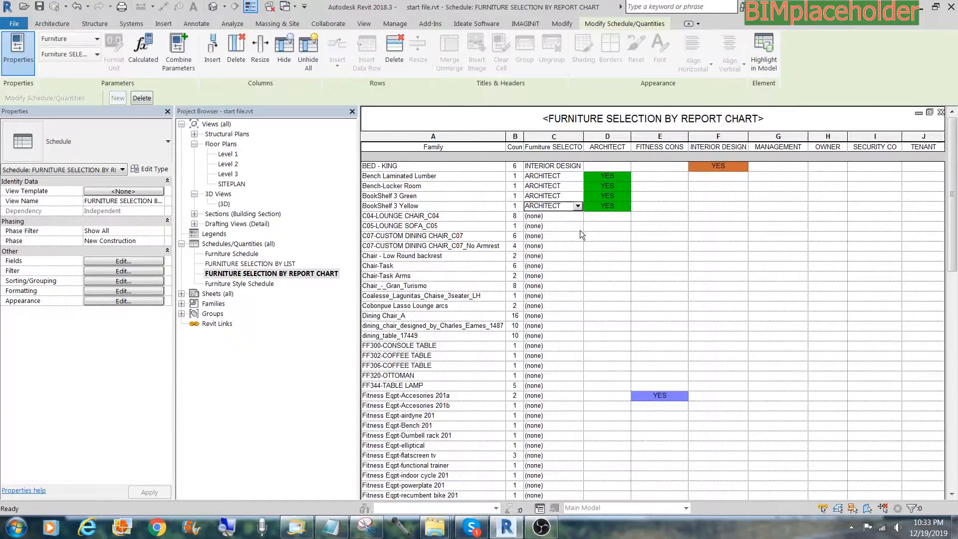
Assign INTERIOR DESIGNER as the Furniture SELECTOR for C04-LOUNGE CHAIR_C04 and C05-LOUNGE SOFA_C05
left_click(579, 217)
left_click(578, 217)
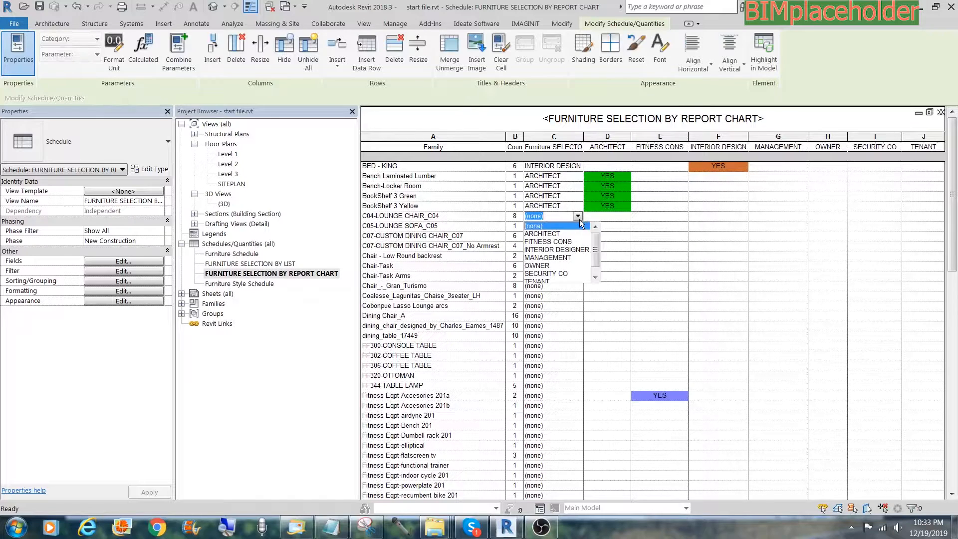
left_click(572, 252)
left_click(578, 225)
left_click(578, 225)
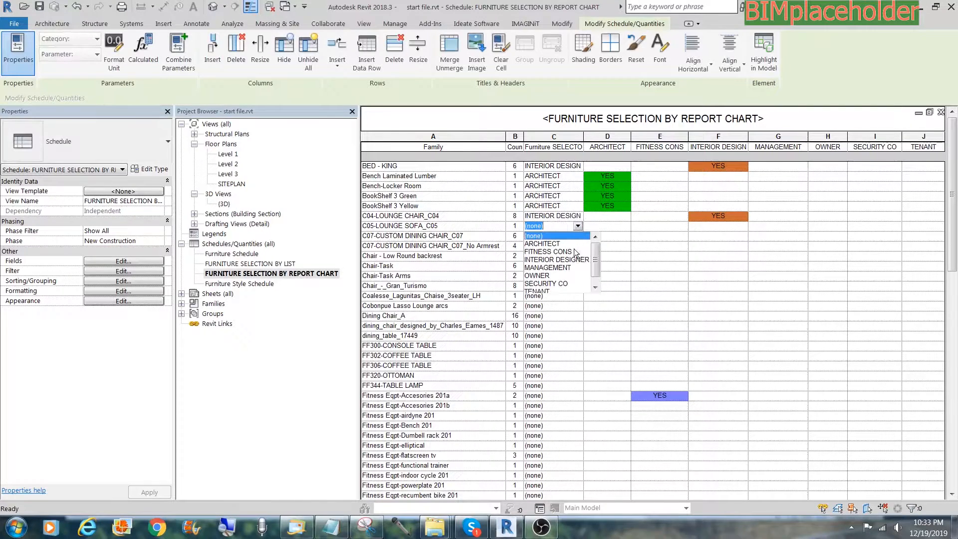
left_click(573, 259)
Assign INTERIOR DESIGNER to both C07-CUSTOM DINING CHAIR rows, with and without armrest
left_click(577, 239)
left_click(578, 238)
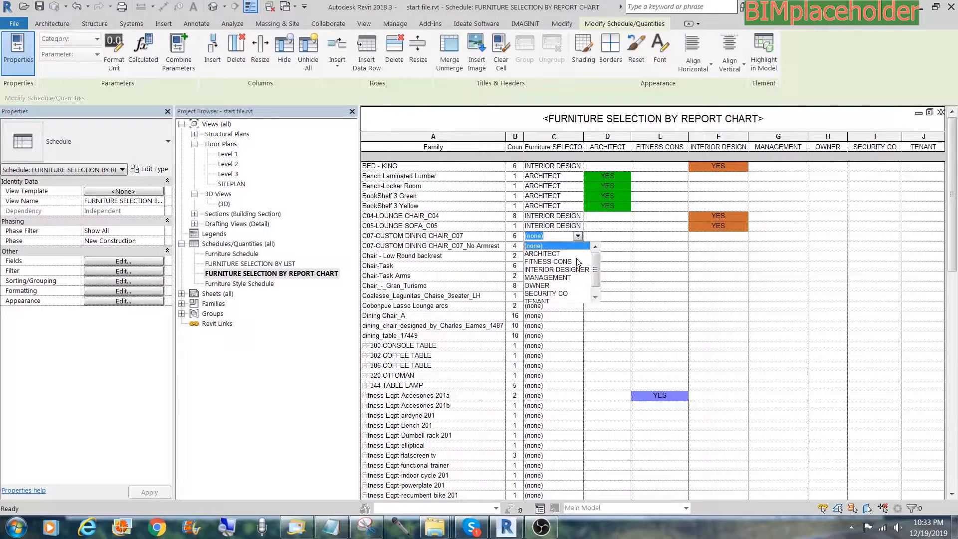
left_click(576, 269)
left_click(578, 246)
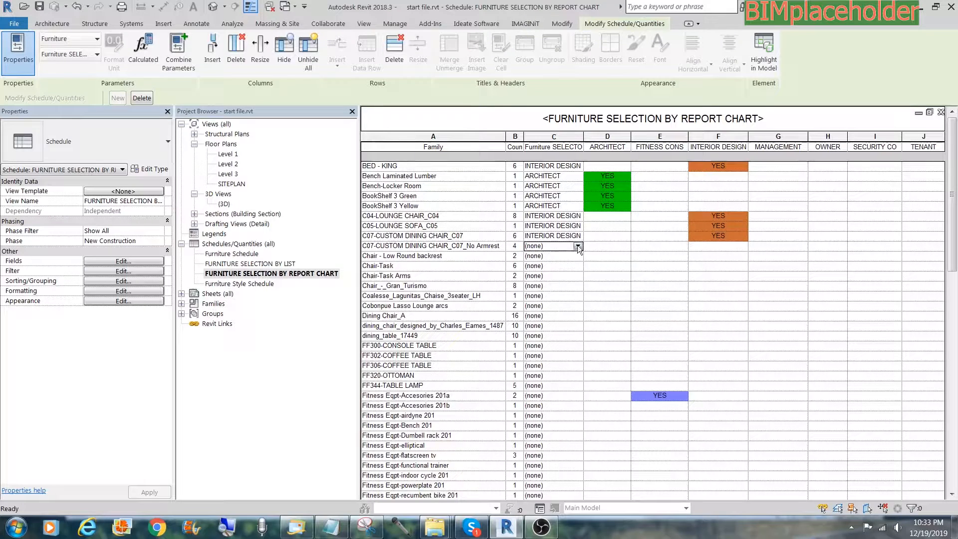
left_click(578, 246)
left_click(574, 280)
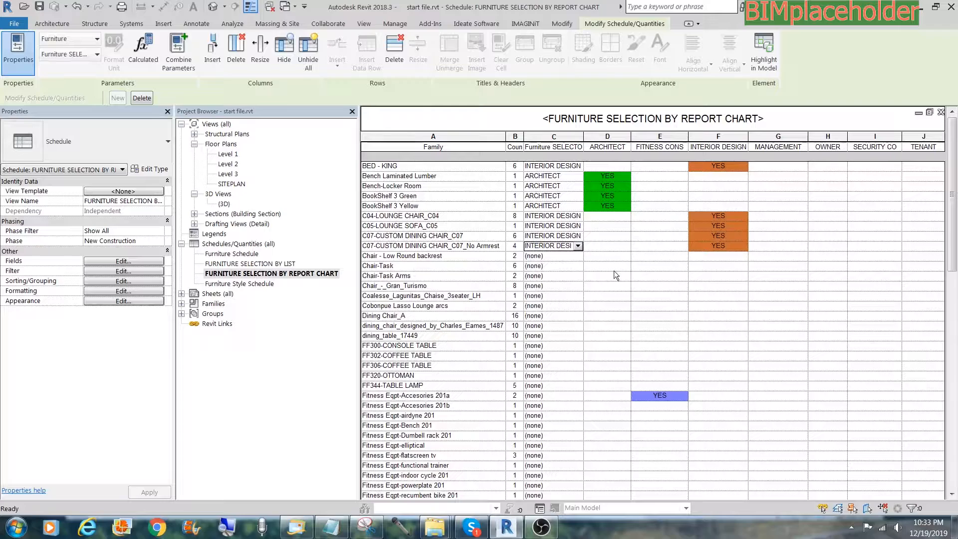
Assign MANAGEMENT as the Furniture SELECTOR for Chair-Task and Chair-Task Arms
left_click(578, 266)
left_click(579, 266)
left_click_drag(595, 297, 595, 305)
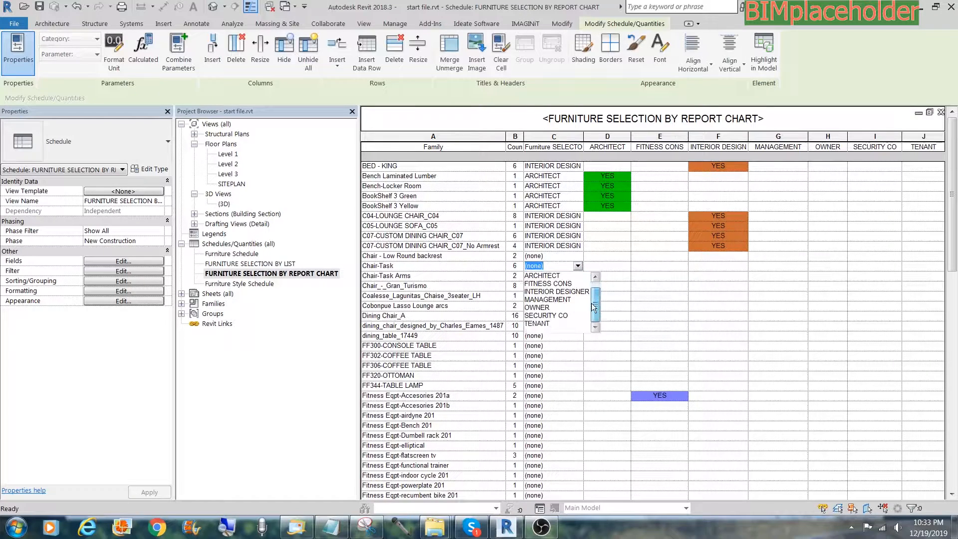
left_click(564, 298)
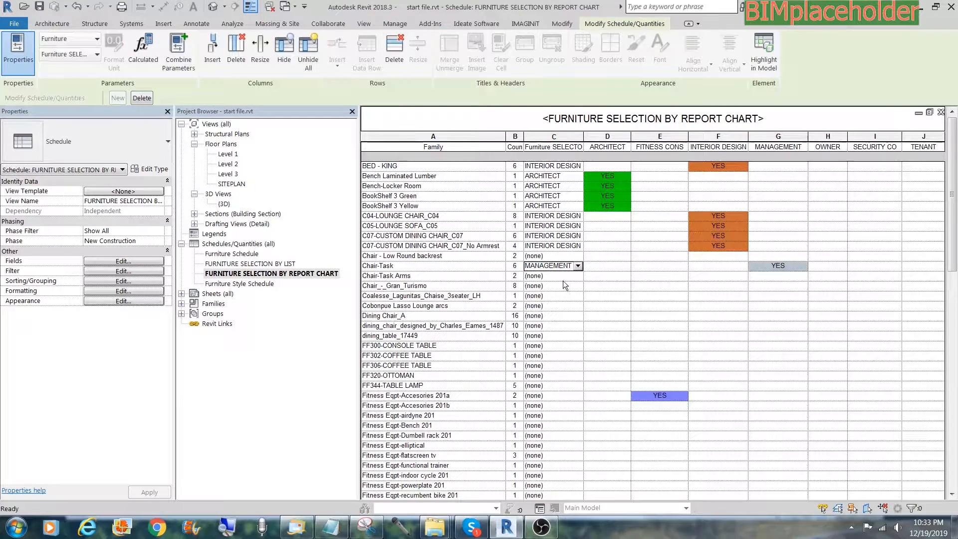
left_click(576, 276)
left_click(578, 276)
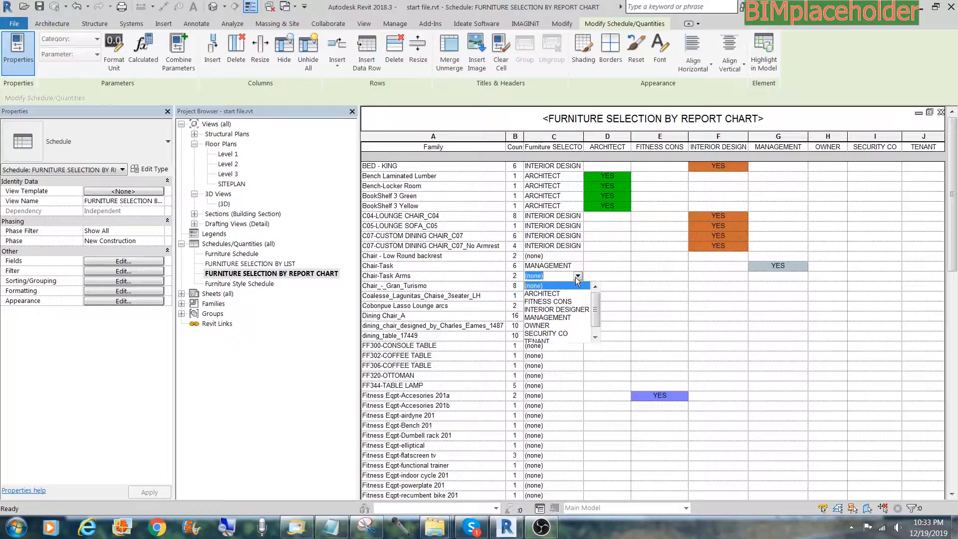
left_click(563, 317)
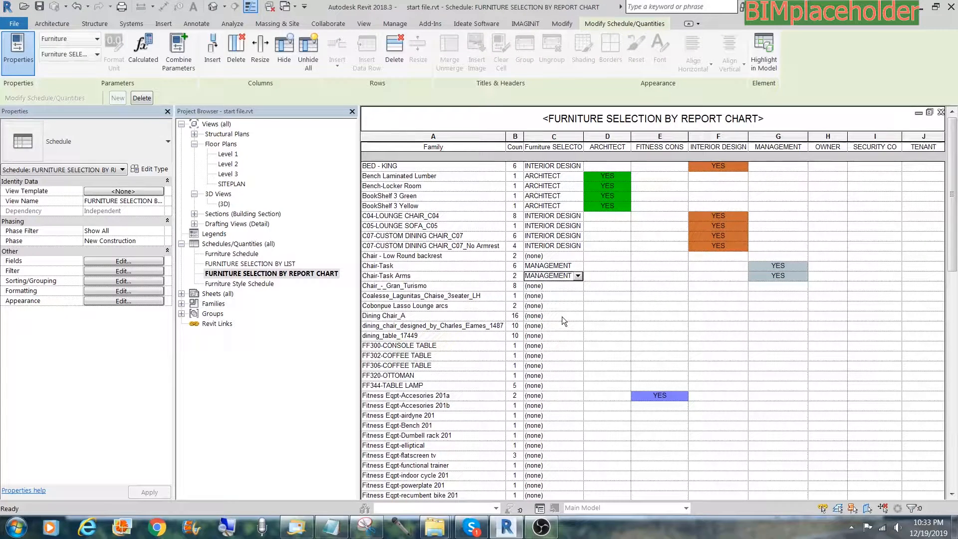
Assign OWNER as the Furniture SELECTOR for Cobonpue Lasso Lounge arcs
left_click(564, 305)
left_click(577, 306)
left_click(552, 355)
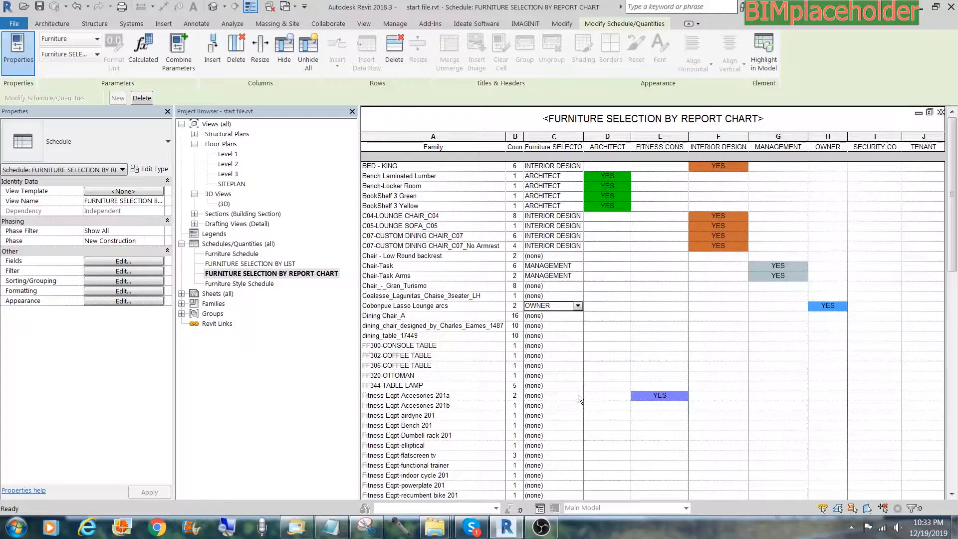
Assign FITNESS CONS as the Furniture SELECTOR for Fitness Eqpt-Accesories 201a, Accesories 201b and airdyne 201
left_click(578, 395)
left_click(578, 395)
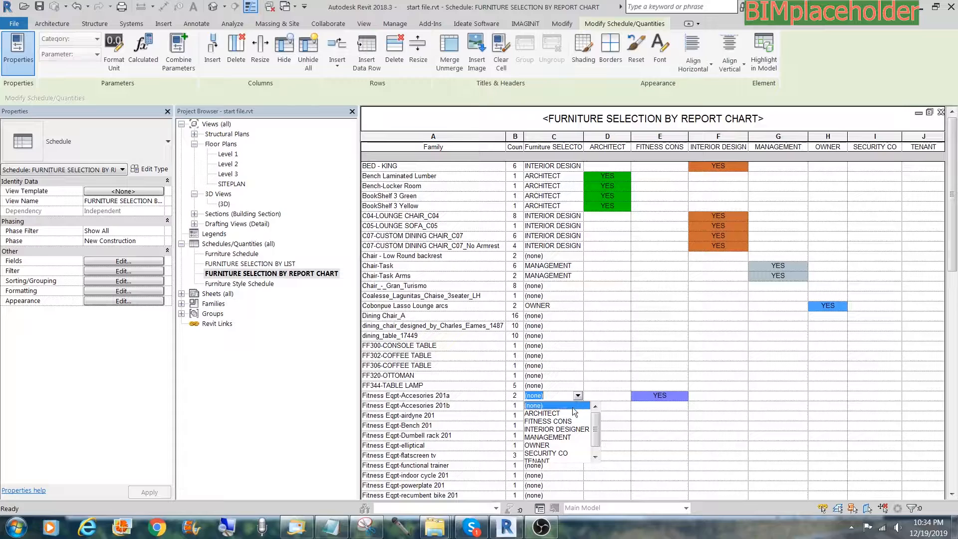
left_click(569, 422)
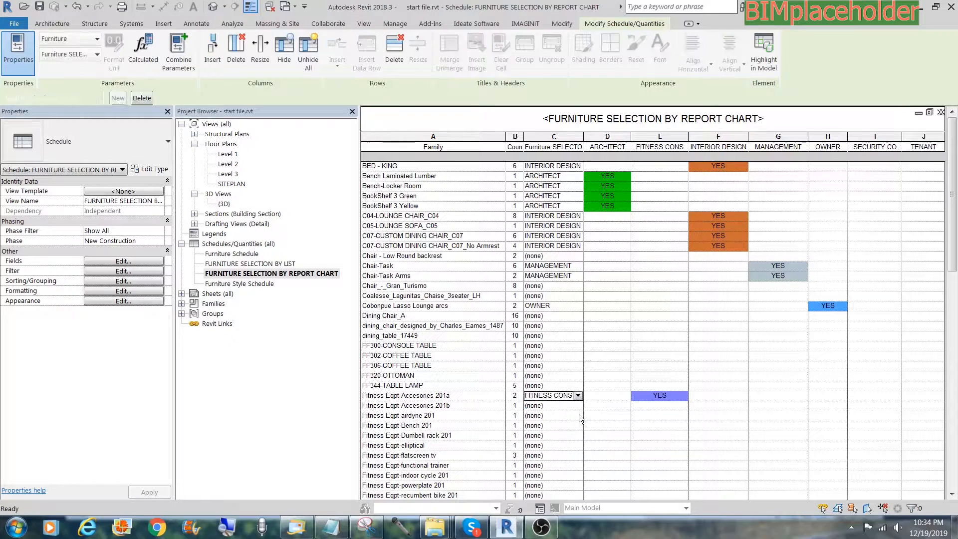
left_click(580, 406)
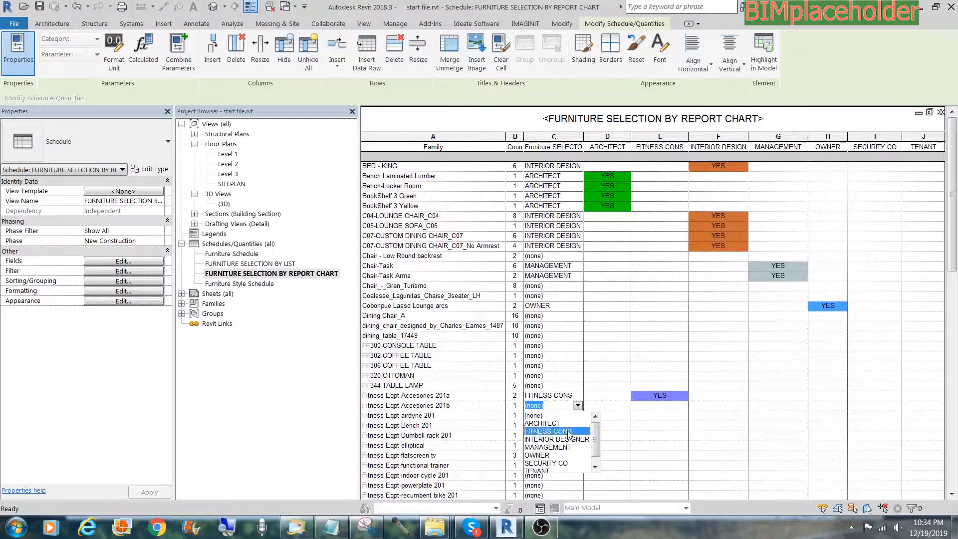
left_click(574, 432)
left_click(579, 416)
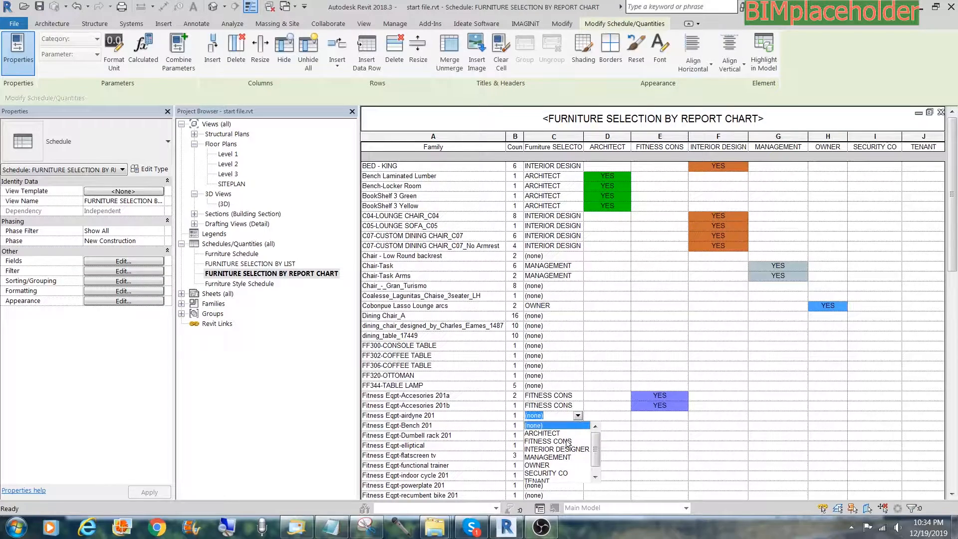
left_click(567, 442)
Assign FITNESS CONS to the Fitness Eqpt rows Bench 201, Dumbell rack 201, elliptical and flatscreen tv
left_click(578, 426)
left_click(574, 452)
left_click(578, 436)
left_click(574, 461)
left_click(578, 446)
left_click(573, 472)
left_click(578, 455)
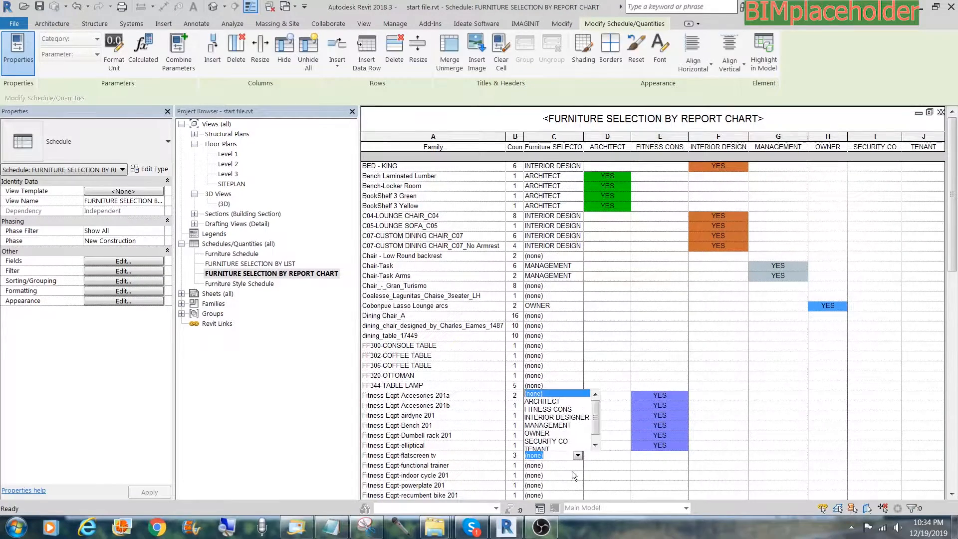
left_click(548, 409)
Assign SECURITY CO as the Furniture SELECTOR for SECURITY TV MONITOR and check its SECURITY CO column entry
scroll(956, 369, "down", 8)
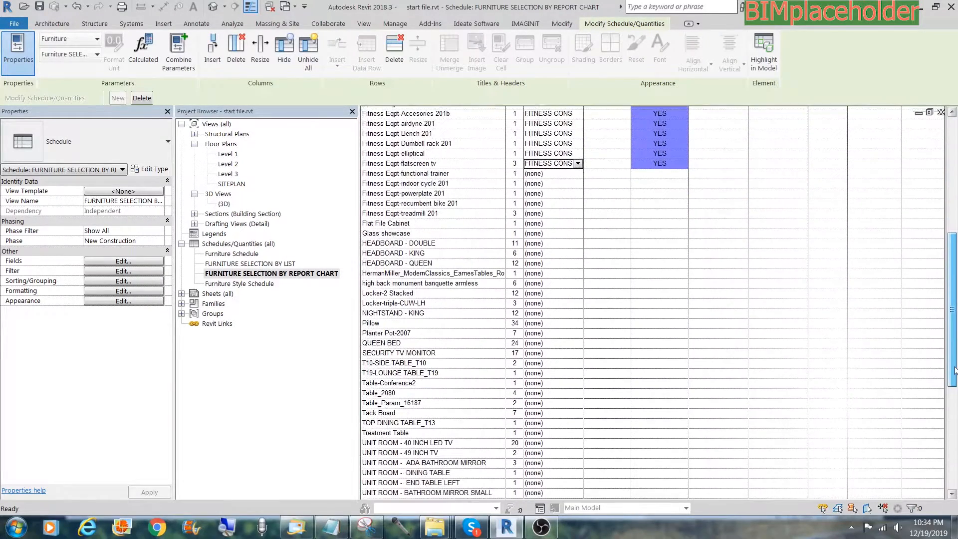
scroll(956, 369, "down", 1)
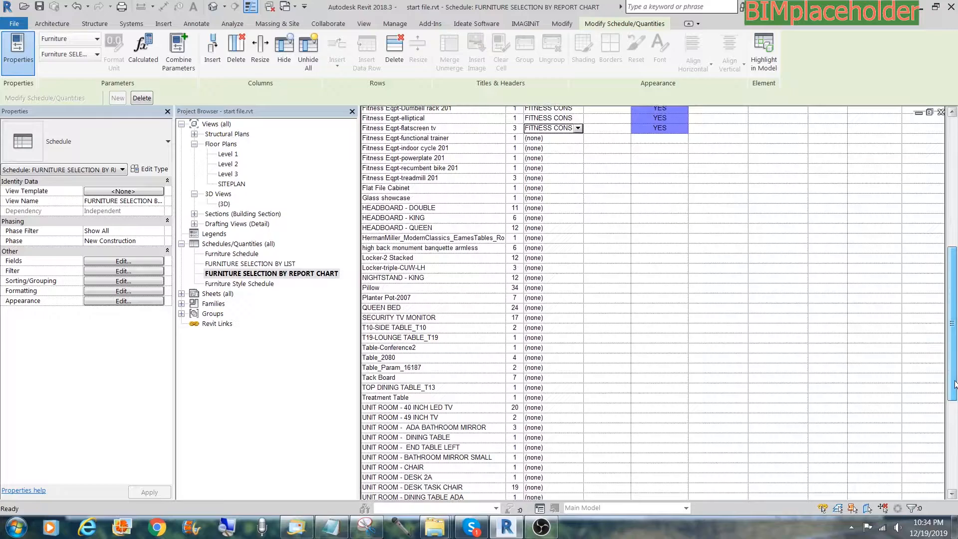
left_click(576, 317)
left_click(544, 375)
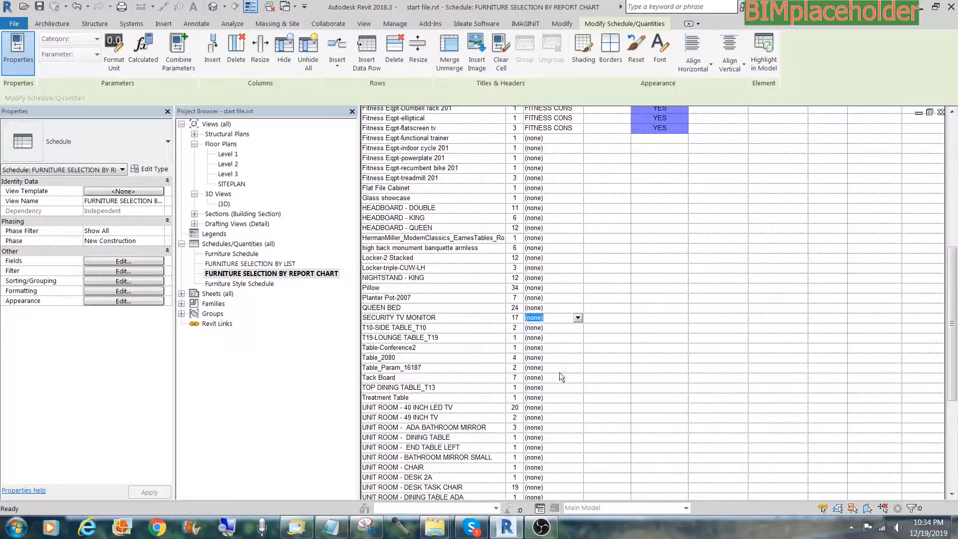
left_click(875, 328)
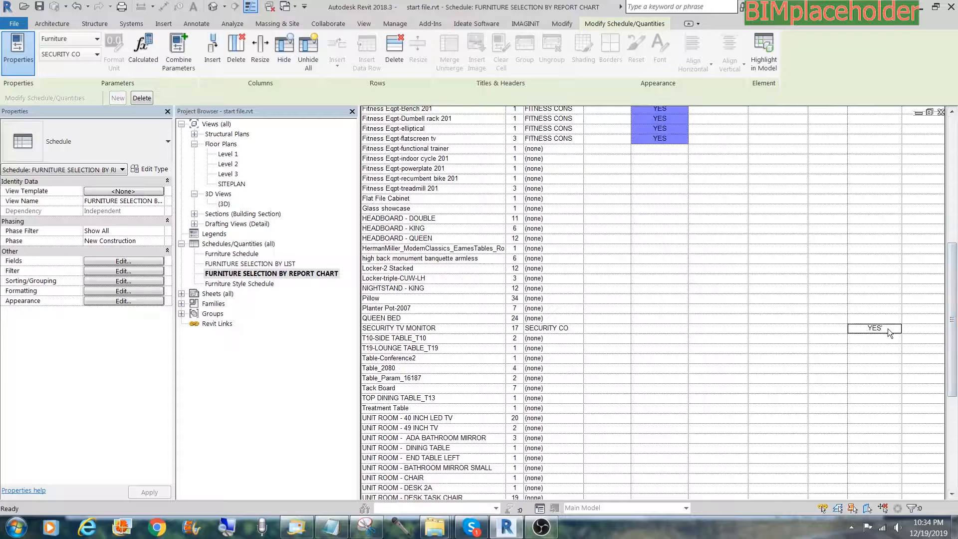
Correct the SECURITY CO key's entry to YES without the stray apostrophe in the Furniture Style Schedule, and return to the report chart
double_click(264, 284)
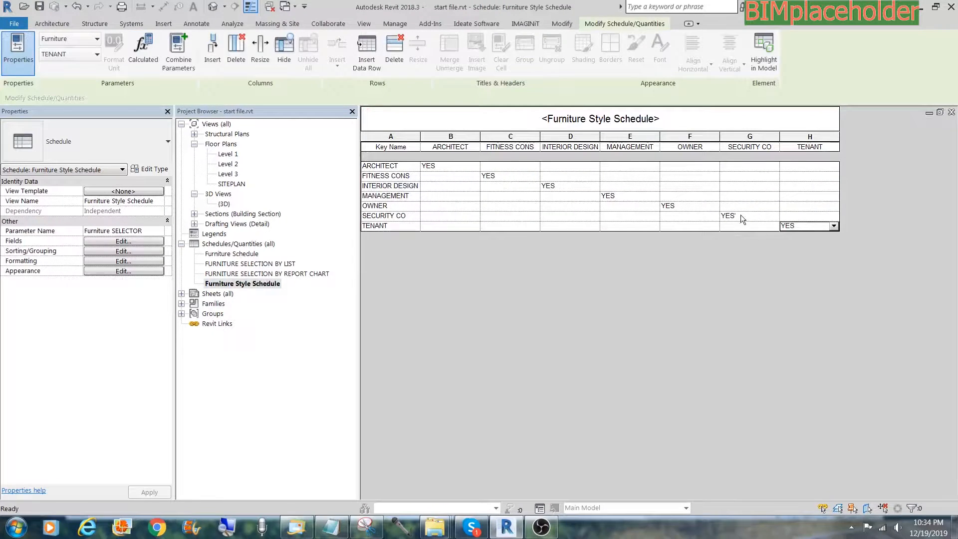
left_click(742, 215)
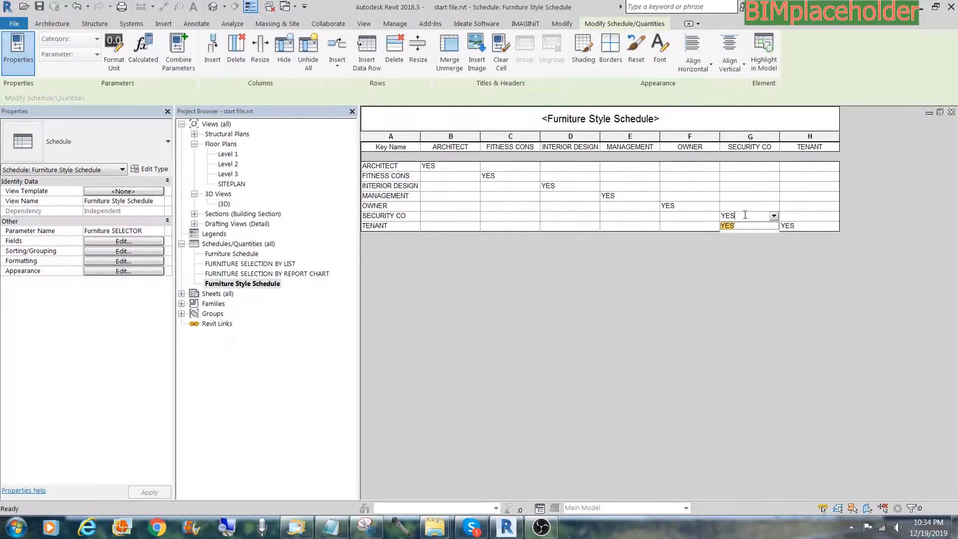
key("Return")
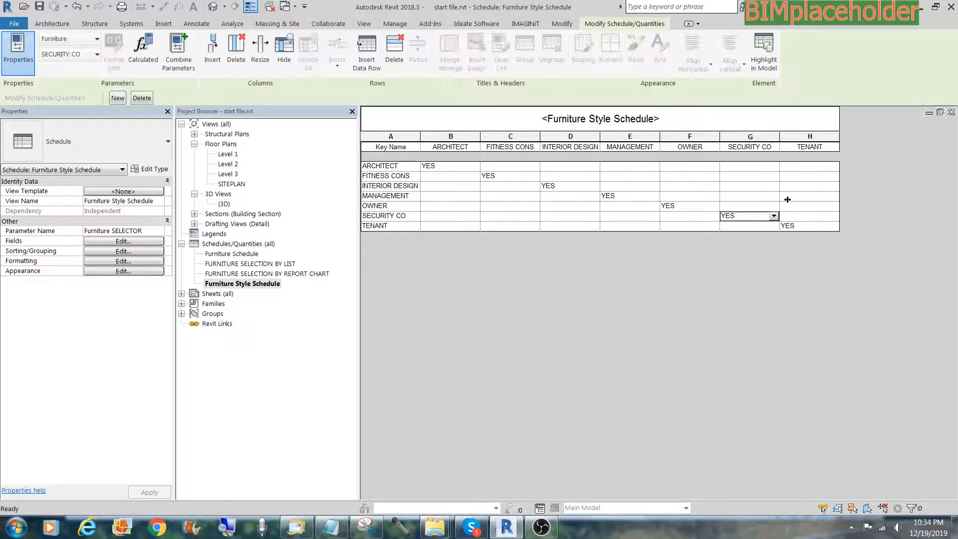
left_click(953, 113)
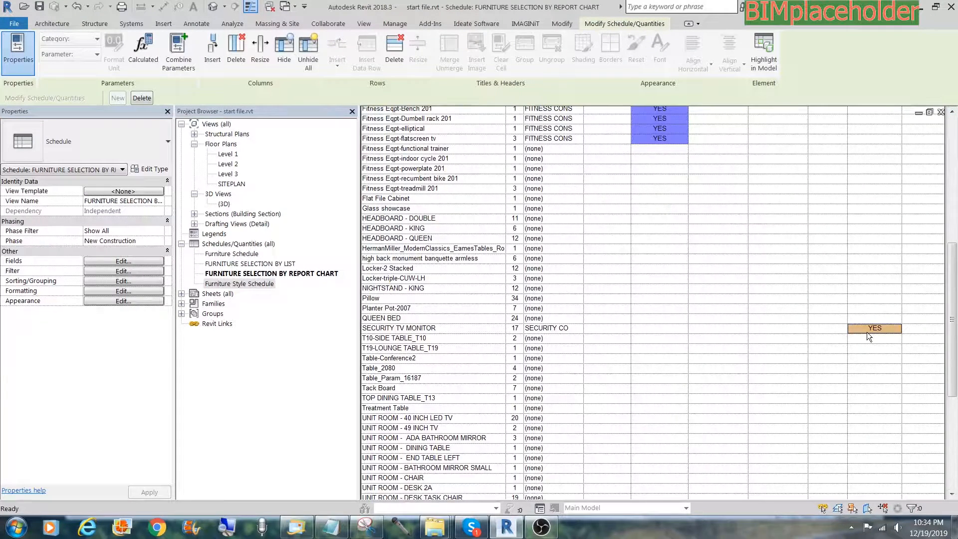
scroll(616, 264, "up", 10)
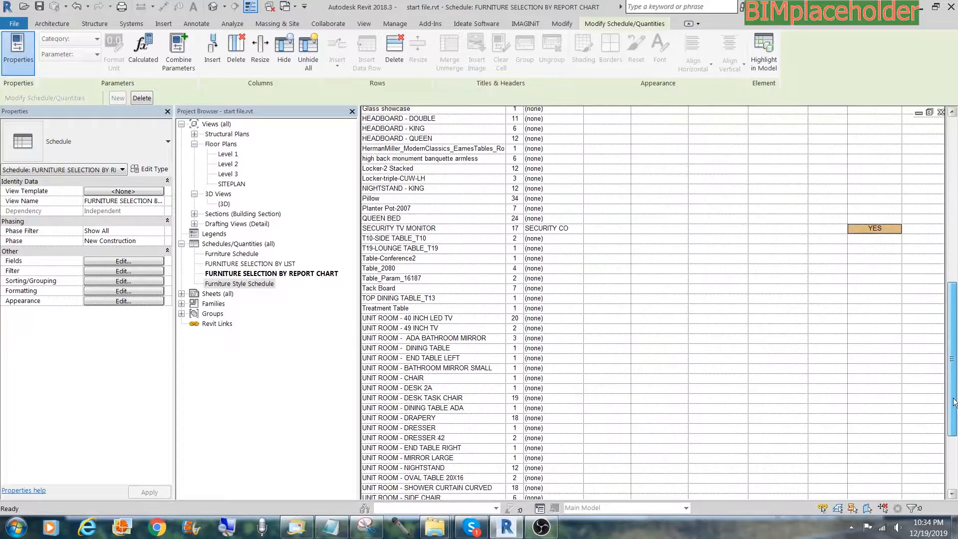
Duplicate the FURNITURE SELECTION BY REPORT CHART schedule
right_click(253, 274)
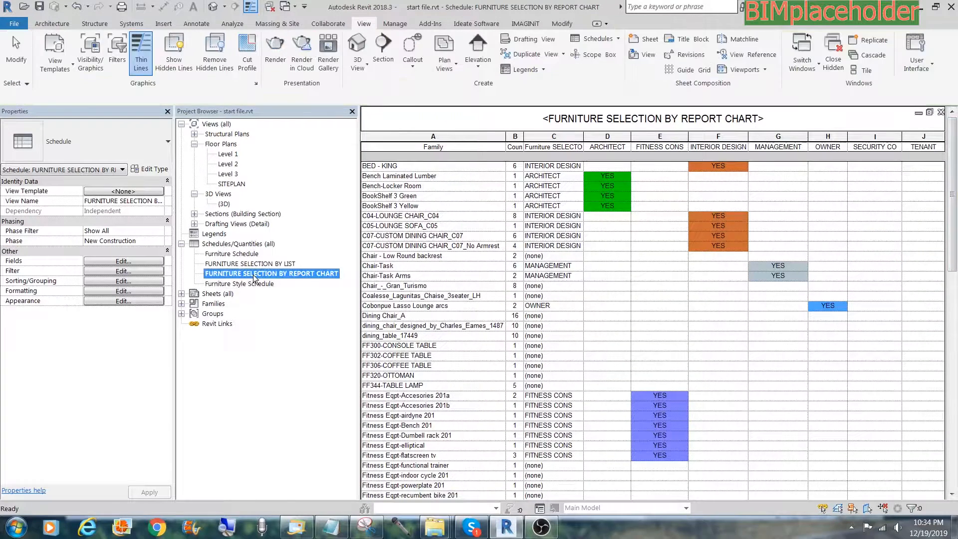
mouse_move(290, 336)
left_click(222, 337)
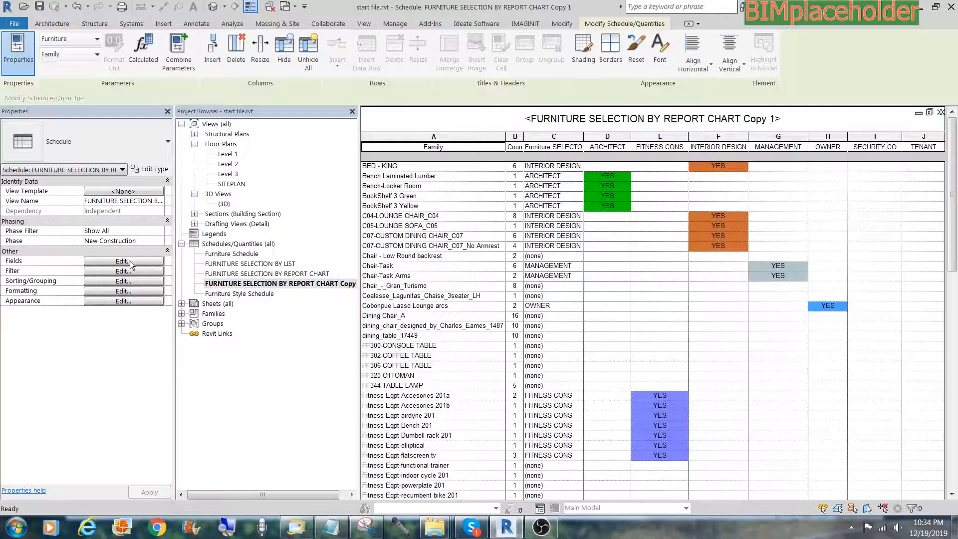
Hide the ARCHITECT, FITNESS CONS, INTERIOR DESIGNER, MANAGEMENT, OWNER, SECURITY CO and TENANT fields in the copied schedule
left_click(123, 291)
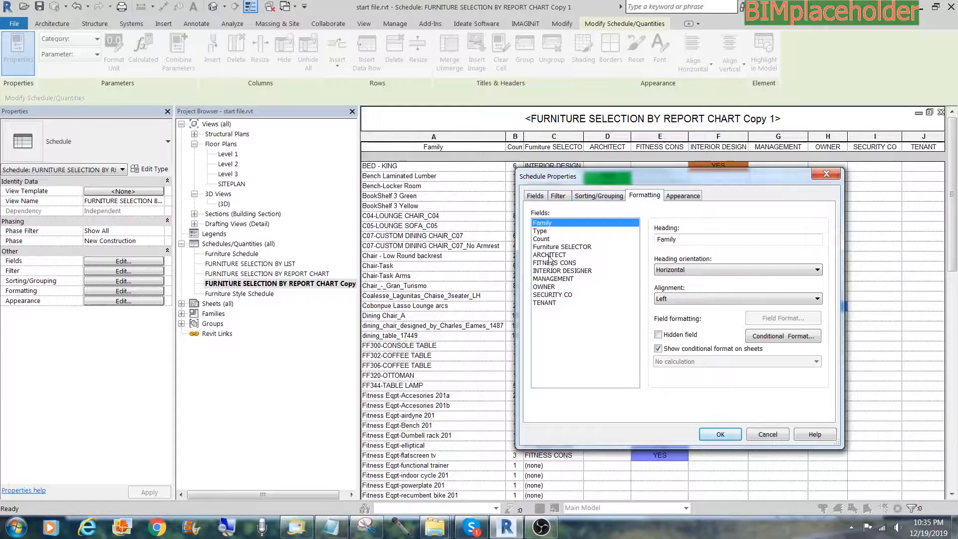
left_click(550, 255)
left_click(659, 334)
left_click(562, 263)
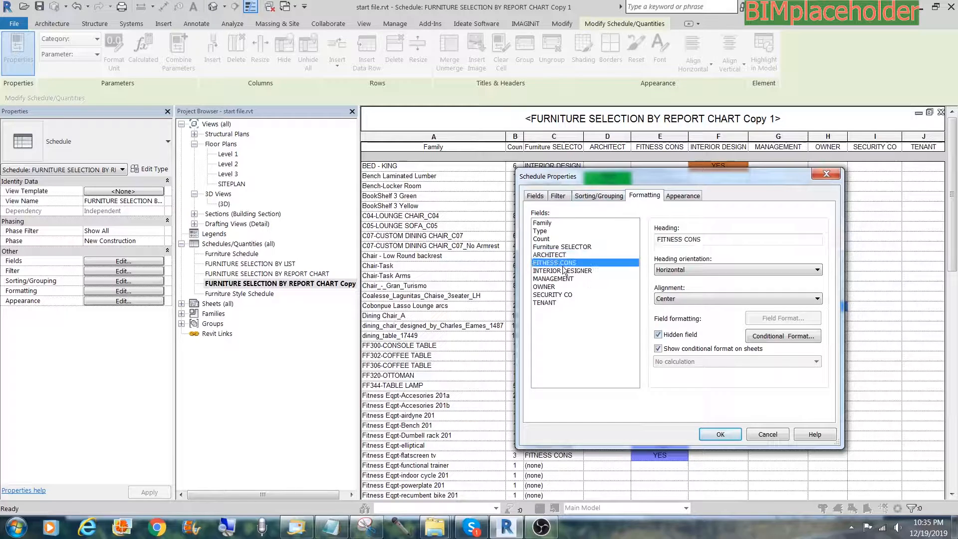
left_click(563, 271)
left_click(557, 279)
left_click(658, 335)
left_click(550, 287)
left_click(557, 295)
left_click(551, 303)
left_click(658, 334)
left_click(711, 430)
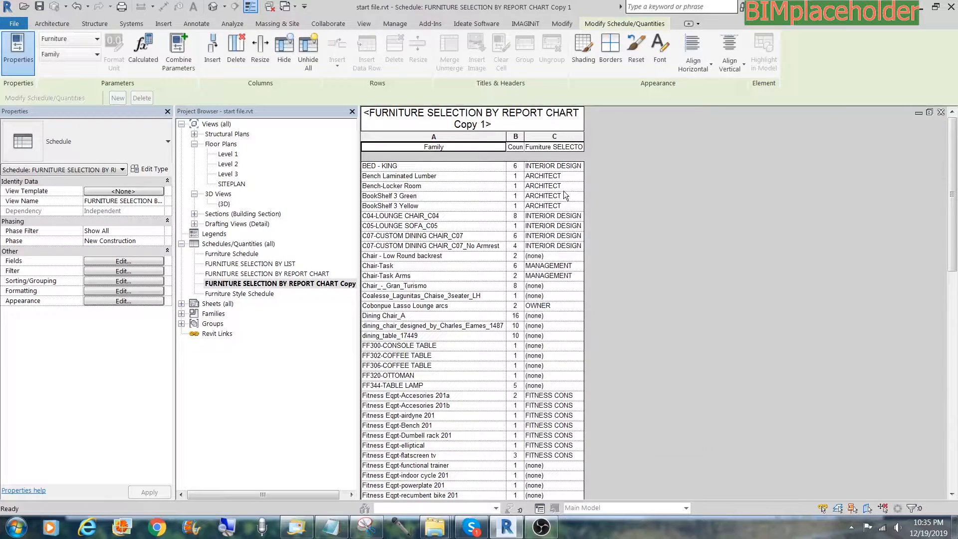
Hide the Furniture SELECTOR field in the original FURNITURE SELECTION BY REPORT CHART schedule
double_click(237, 274)
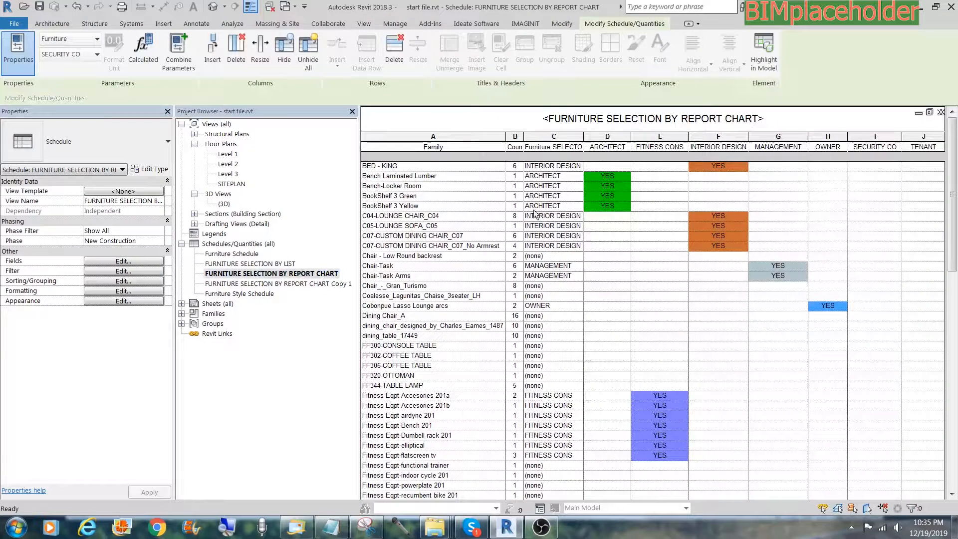
left_click(112, 261)
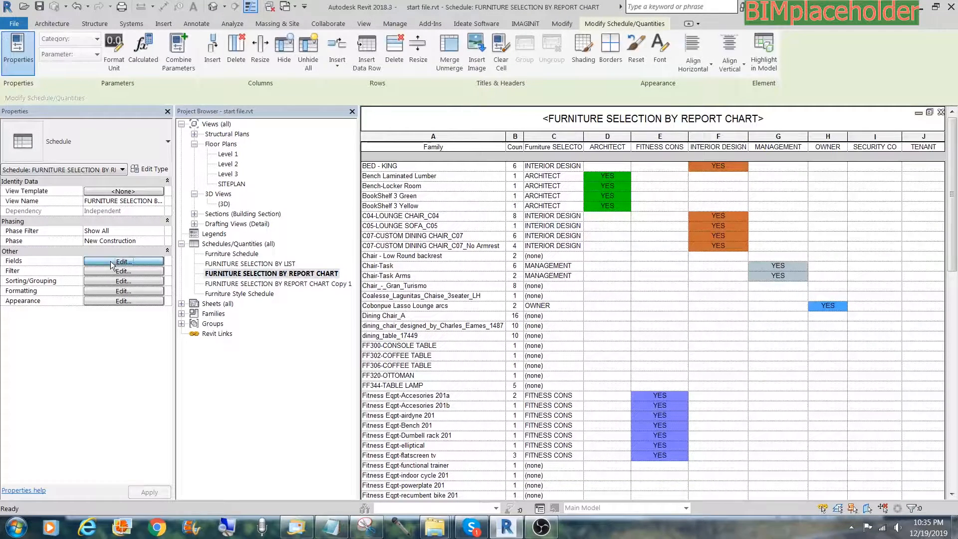
left_click(636, 198)
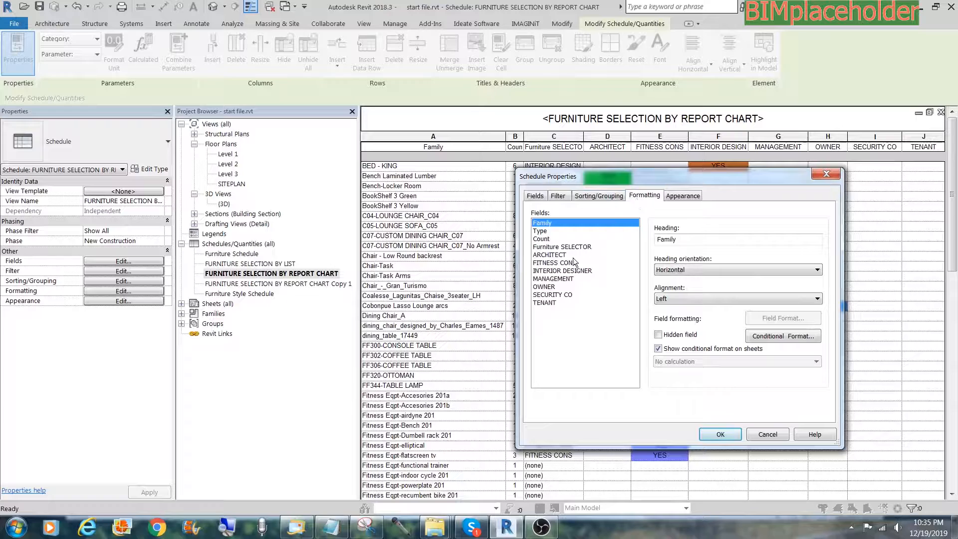
left_click(564, 247)
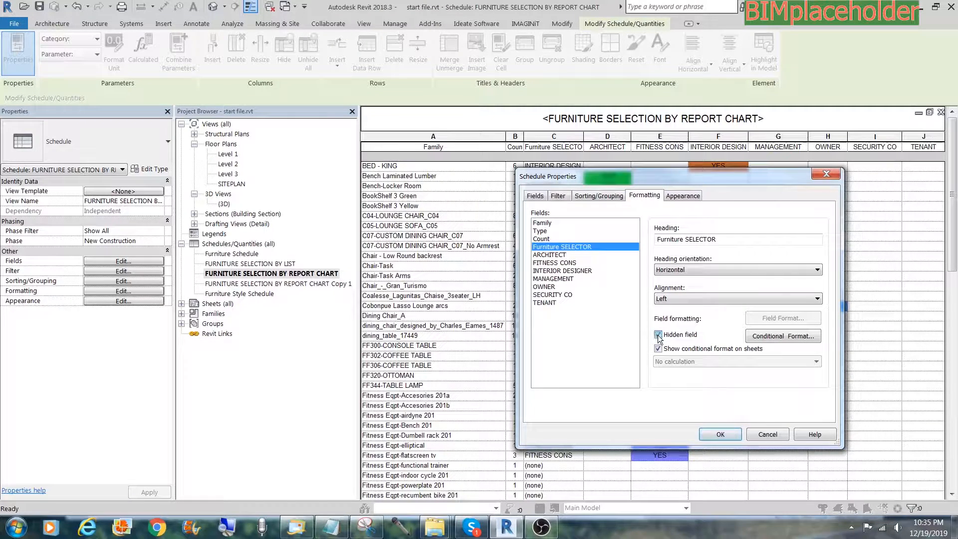
left_click(720, 435)
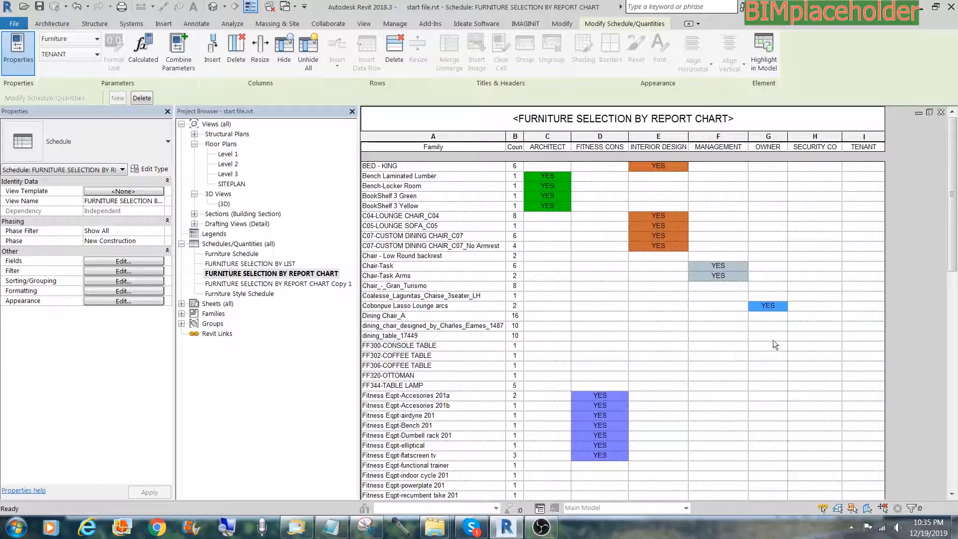
In the Copy 1 schedule, assign ARCHITECT to C04-LOUNGE CHAIR_C04 and C05-LOUNGE SOFA_C05, and return to the original report chart
left_click(314, 284)
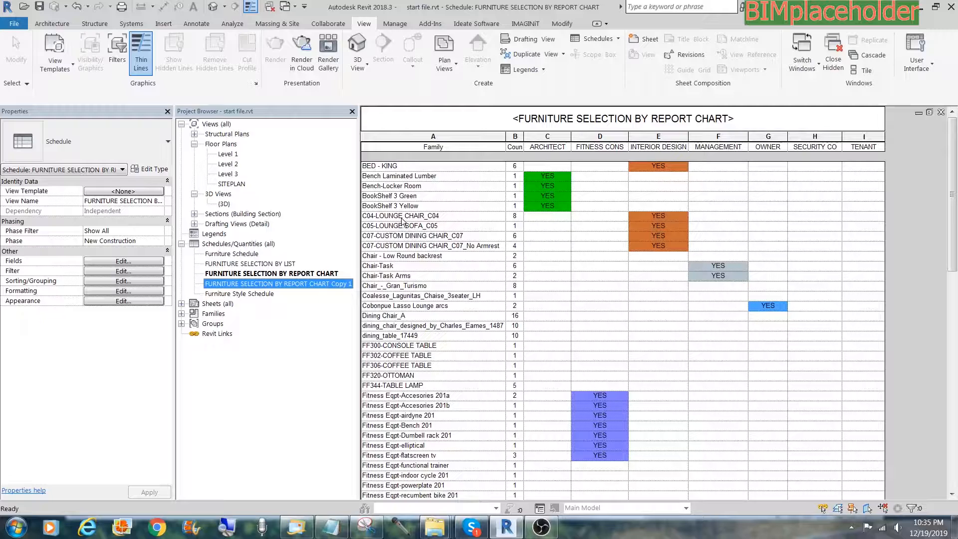
double_click(313, 283)
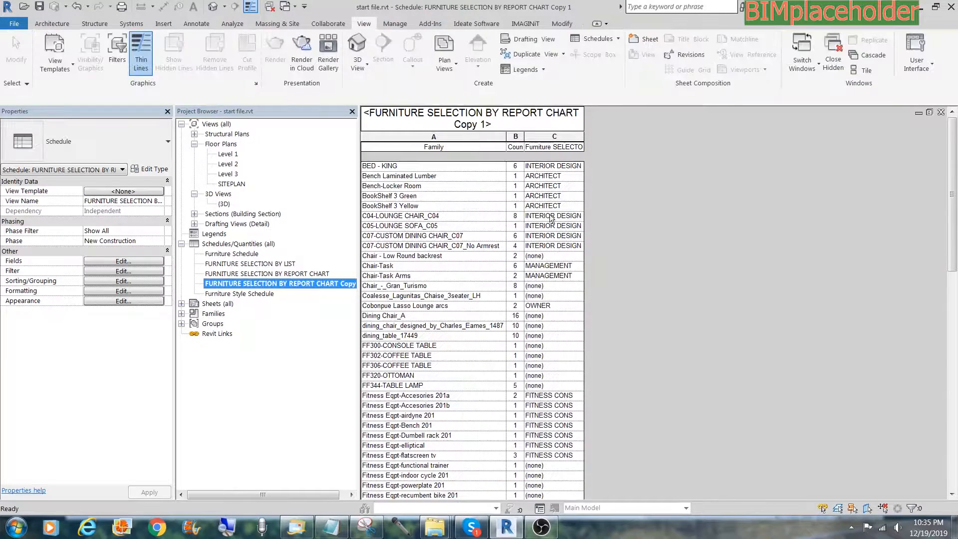
left_click(579, 218)
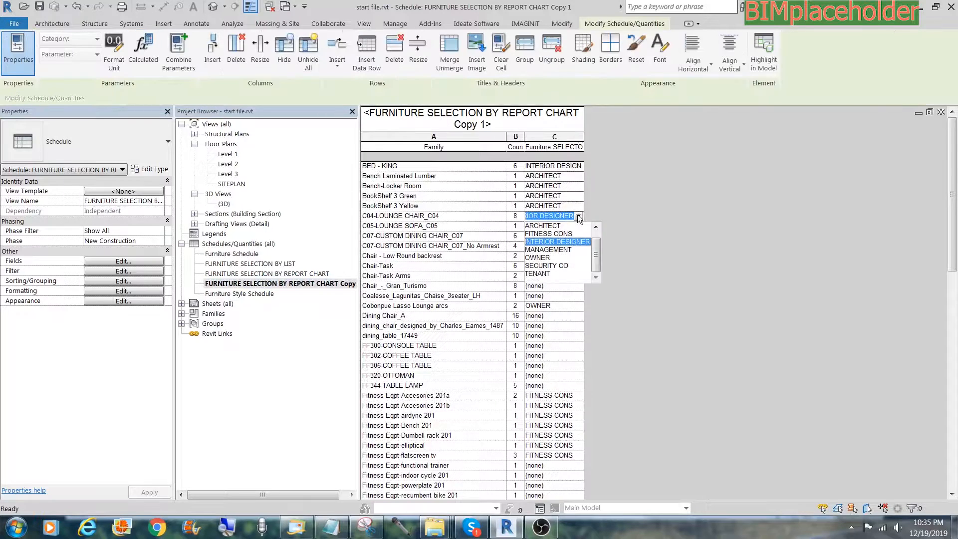
left_click(543, 226)
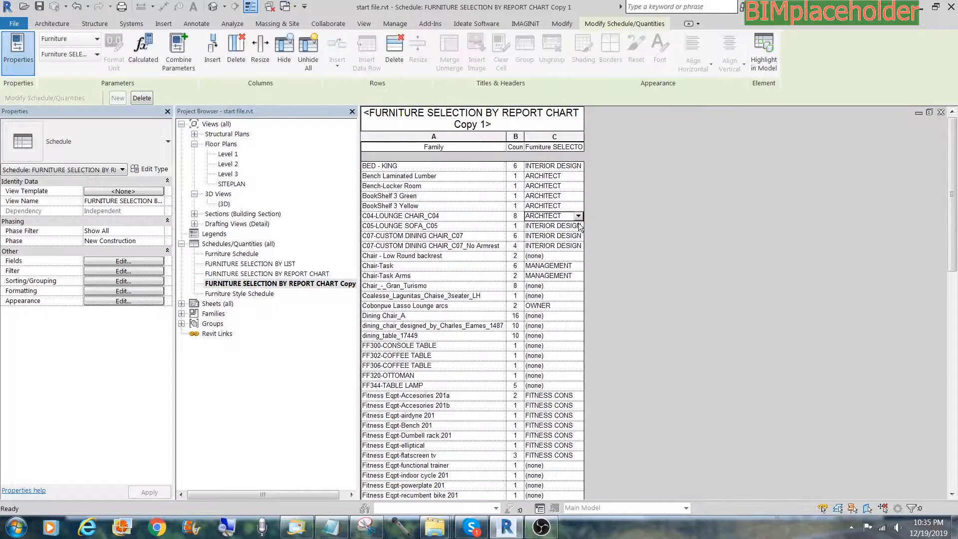
left_click(578, 227)
left_click(548, 244)
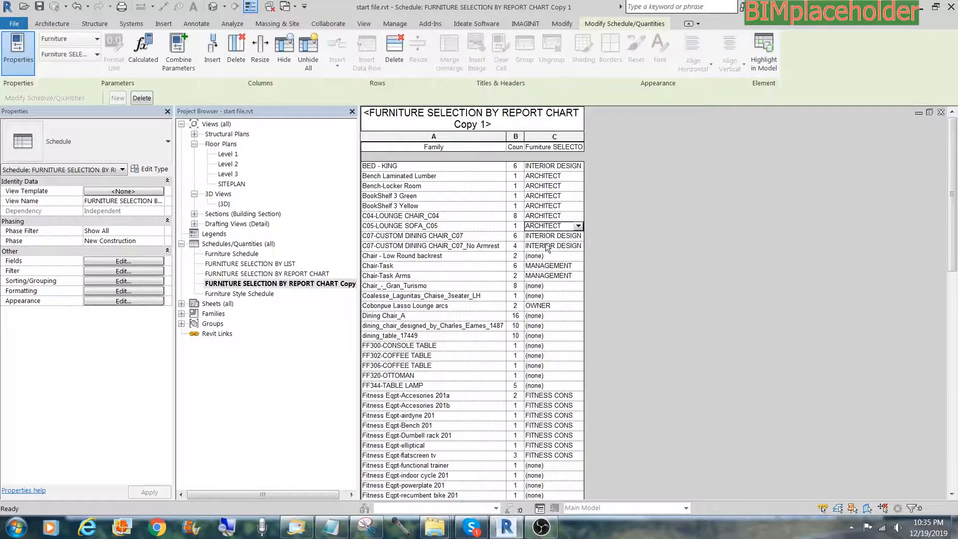
double_click(308, 274)
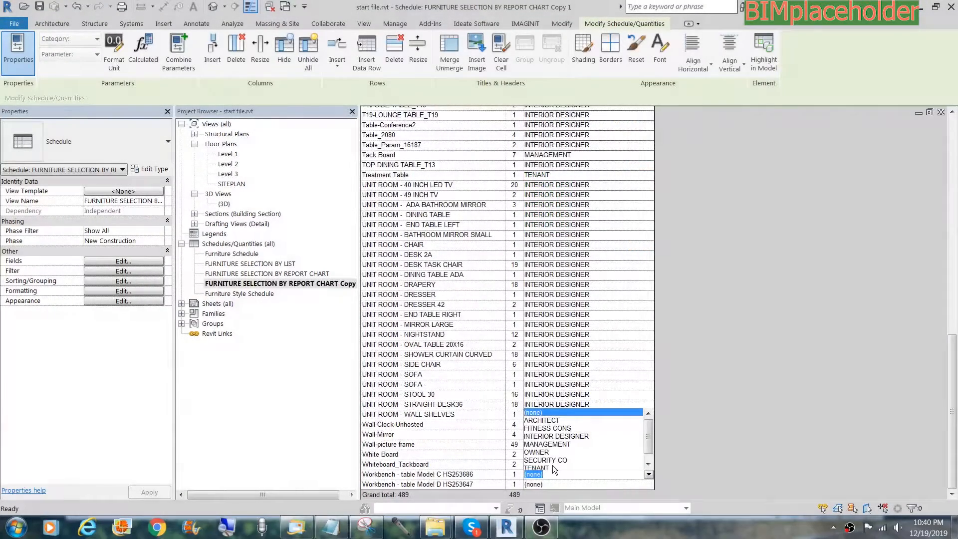
Assign OWNER as the Furniture SELECTOR for Workbench - table Model C HS253686 and Model D HS253647 in the Copy 1 schedule
key("Escape")
left_click(647, 484)
left_click(648, 484)
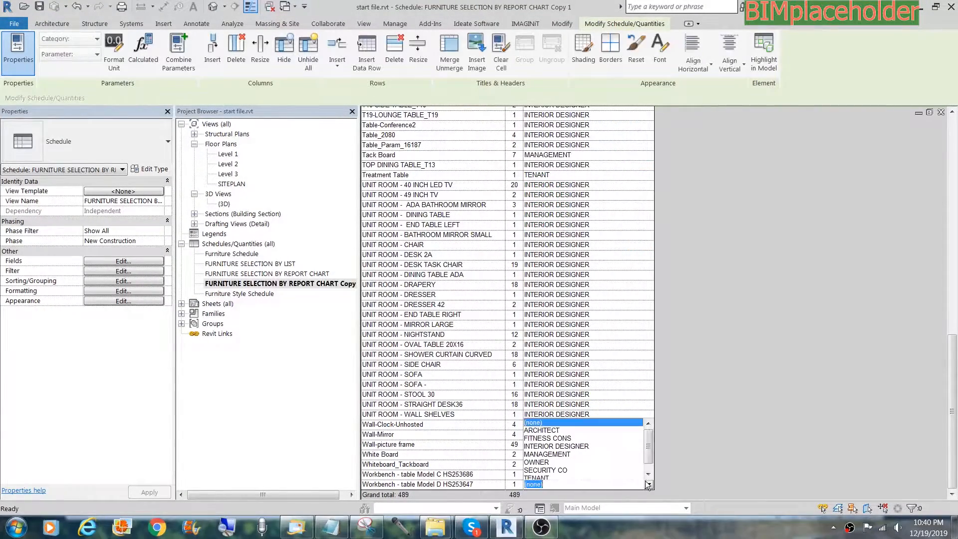
left_click(536, 463)
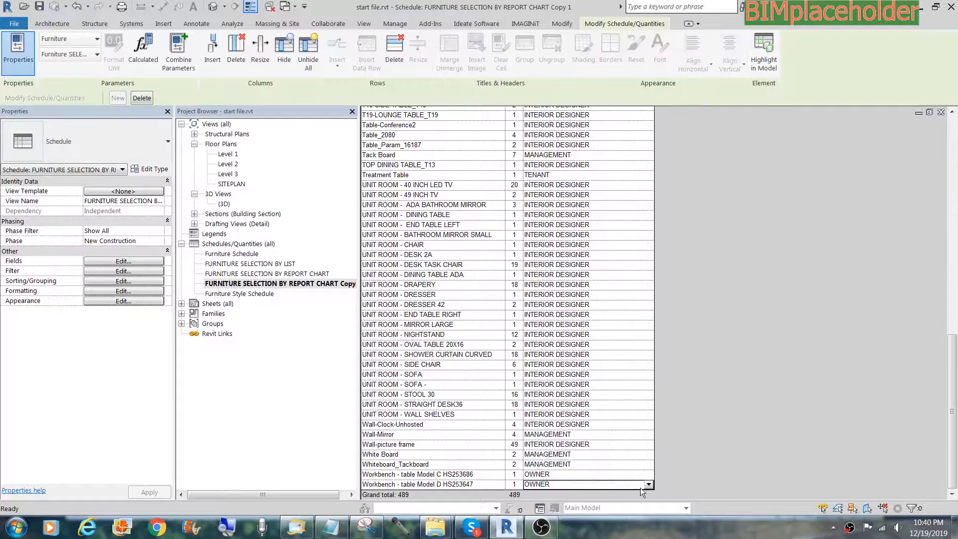
Open the original report chart and review the colour-coded YES entries across the selector columns
double_click(273, 274)
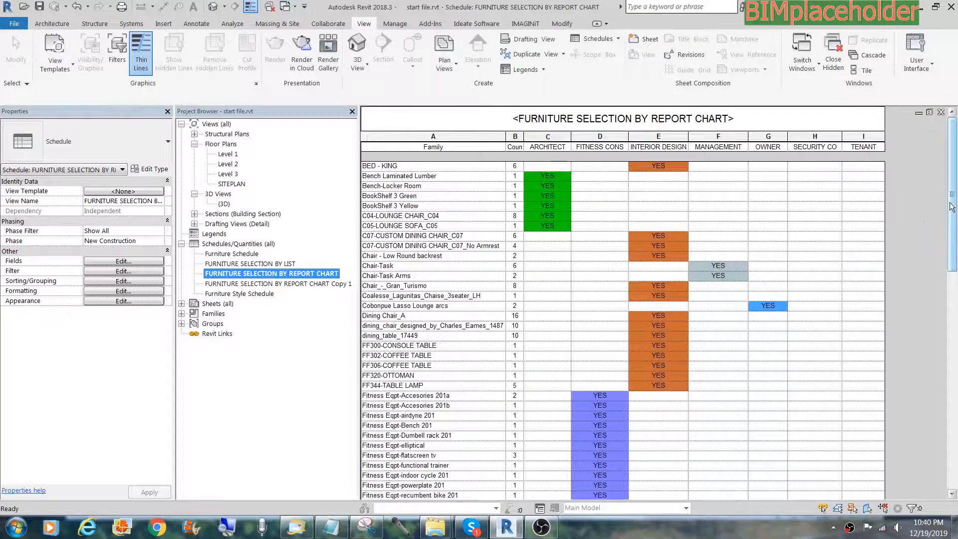
left_click_drag(951, 207, 936, 178)
left_click(815, 197)
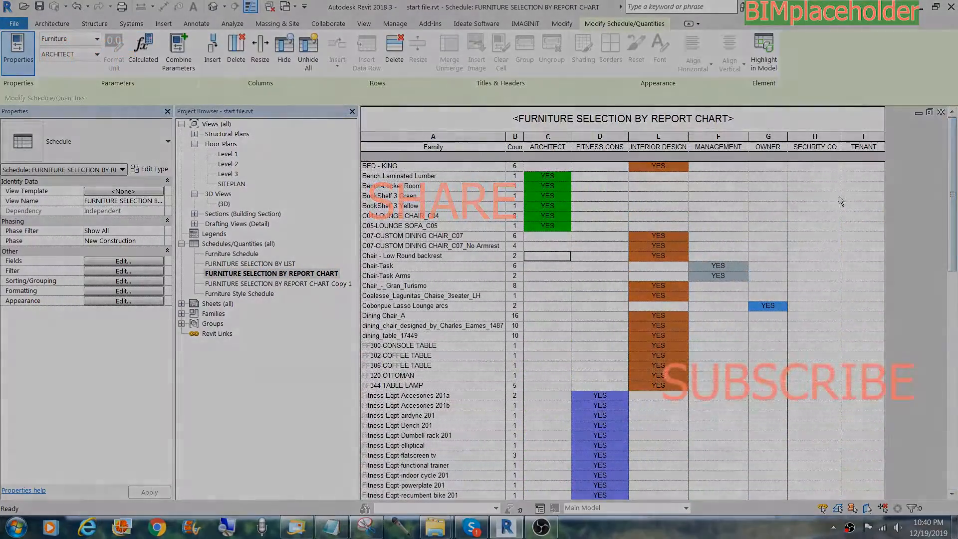